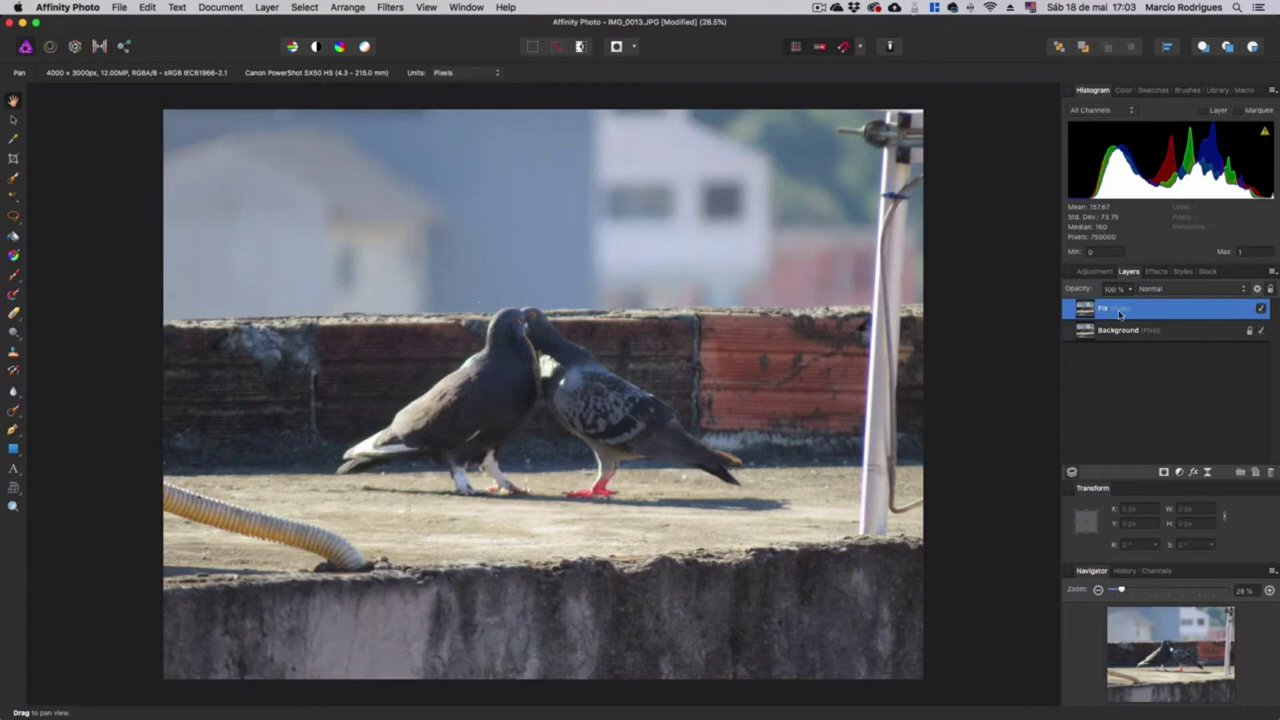
# Place the Fix layer in a new group and rename that group Edit
pyautogui.rightClick(1120, 315)
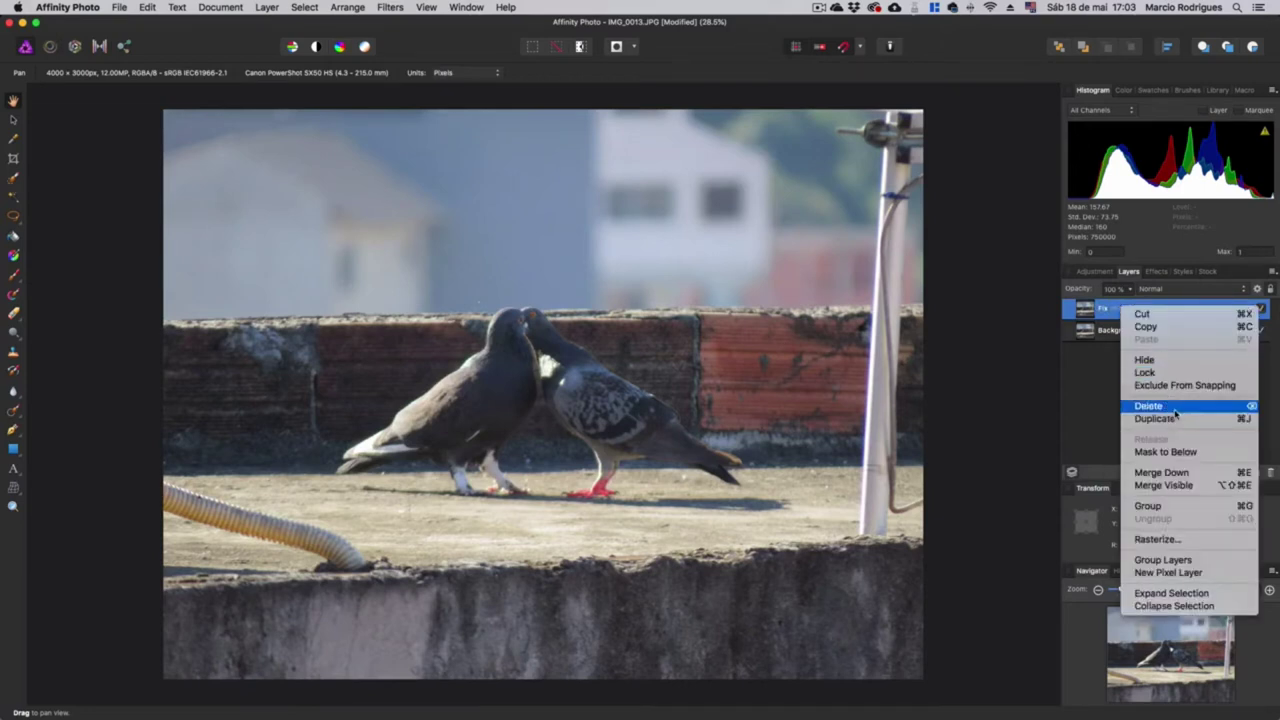
pyautogui.click(1162, 507)
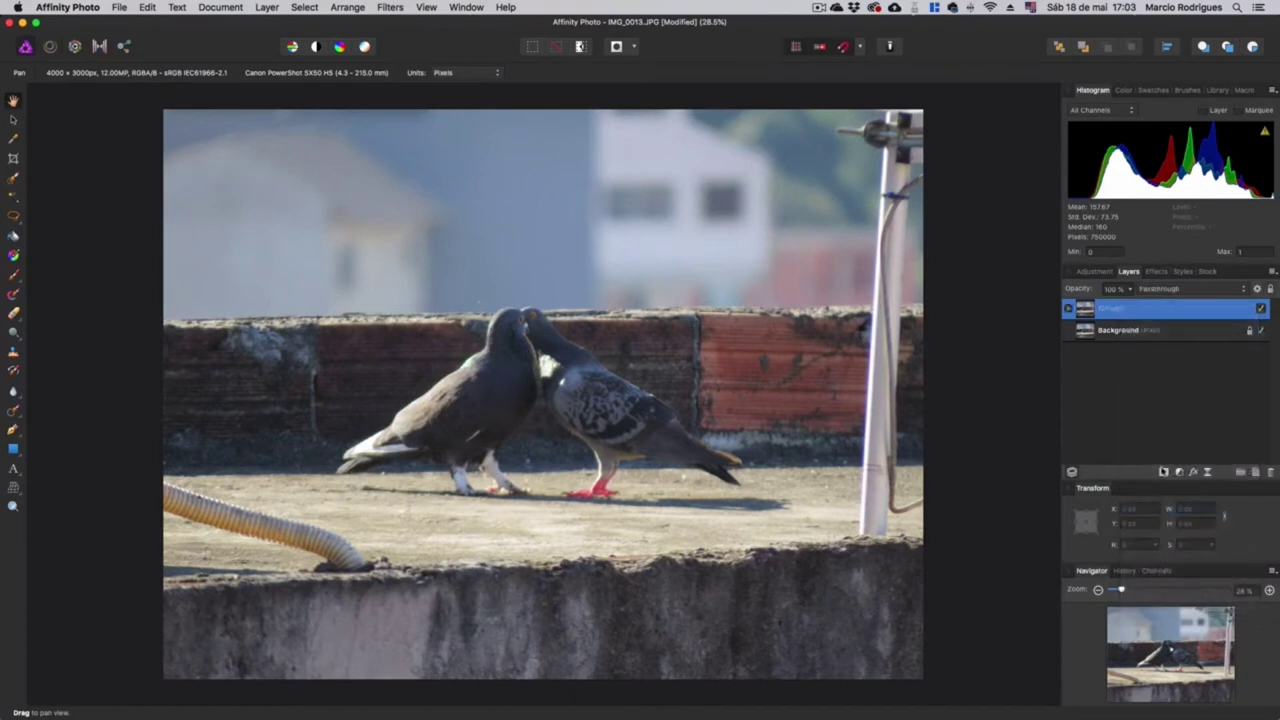
pyautogui.doubleClick(1117, 313)
pyautogui.write('P')
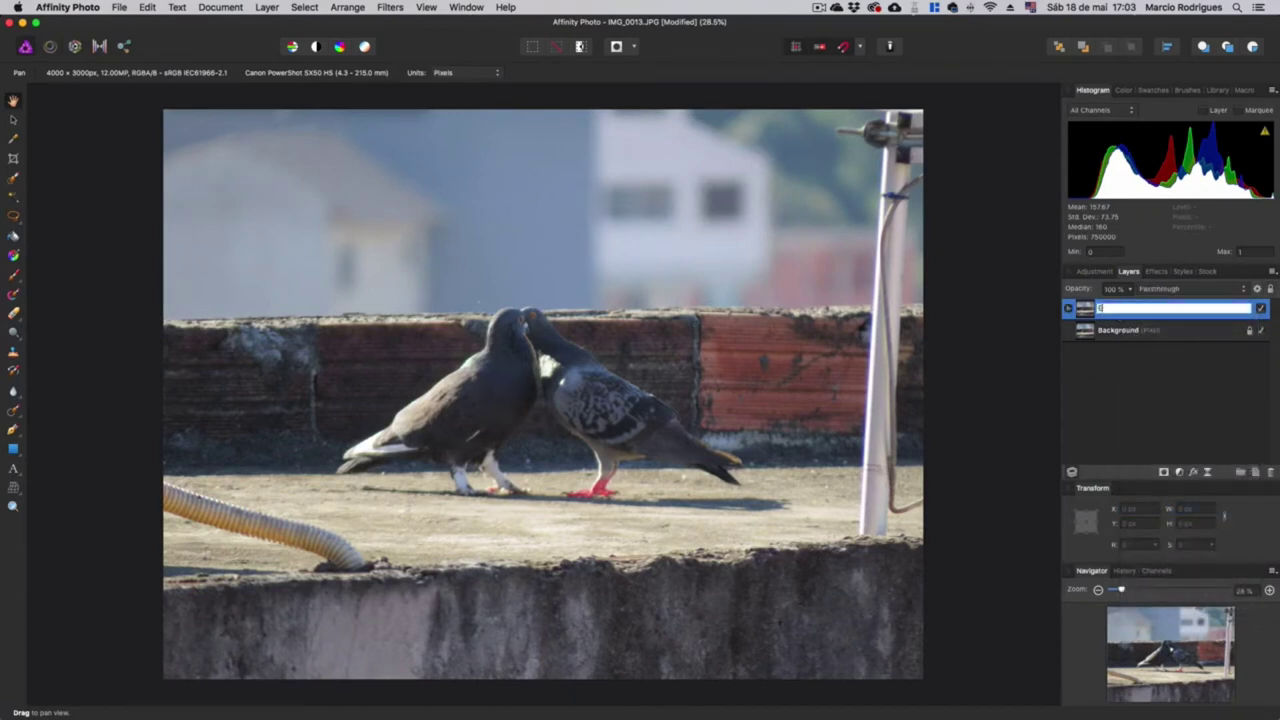
pyautogui.press('Return')
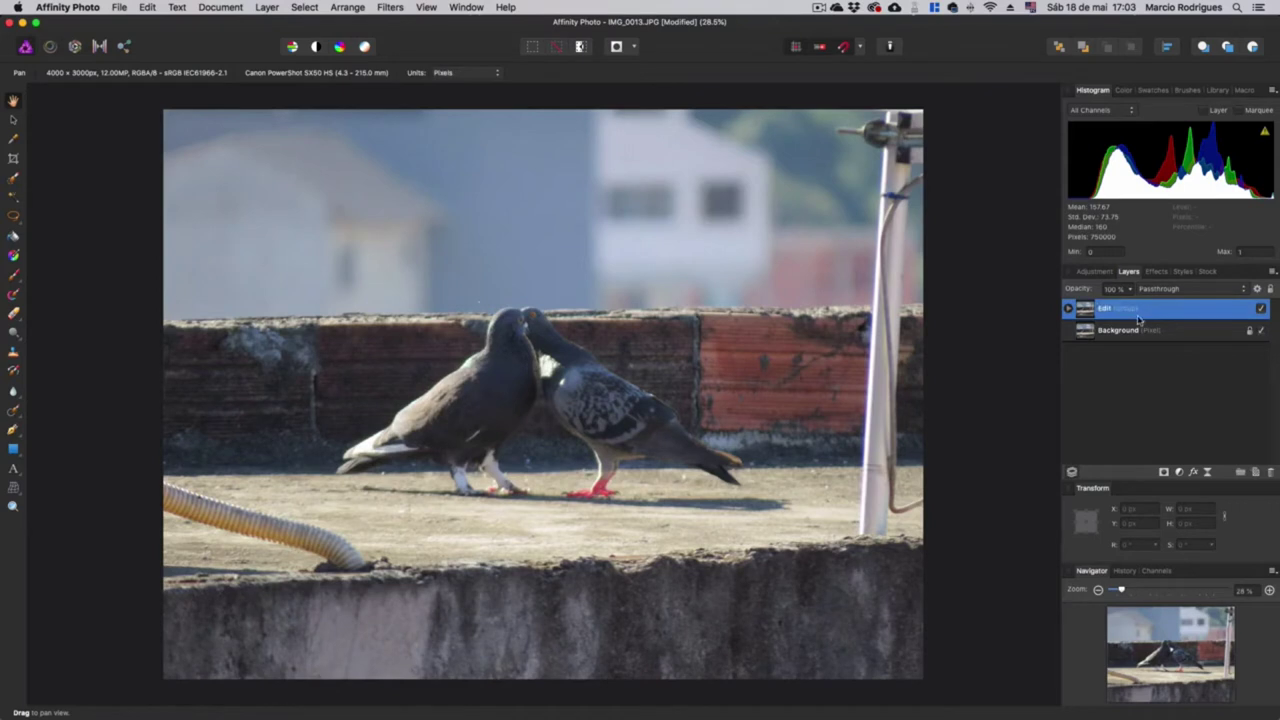
# Remove the corrugated hose and the metal pole with its cable from the Fix layer using the Inpainting Brush
pyautogui.click(1068, 309)
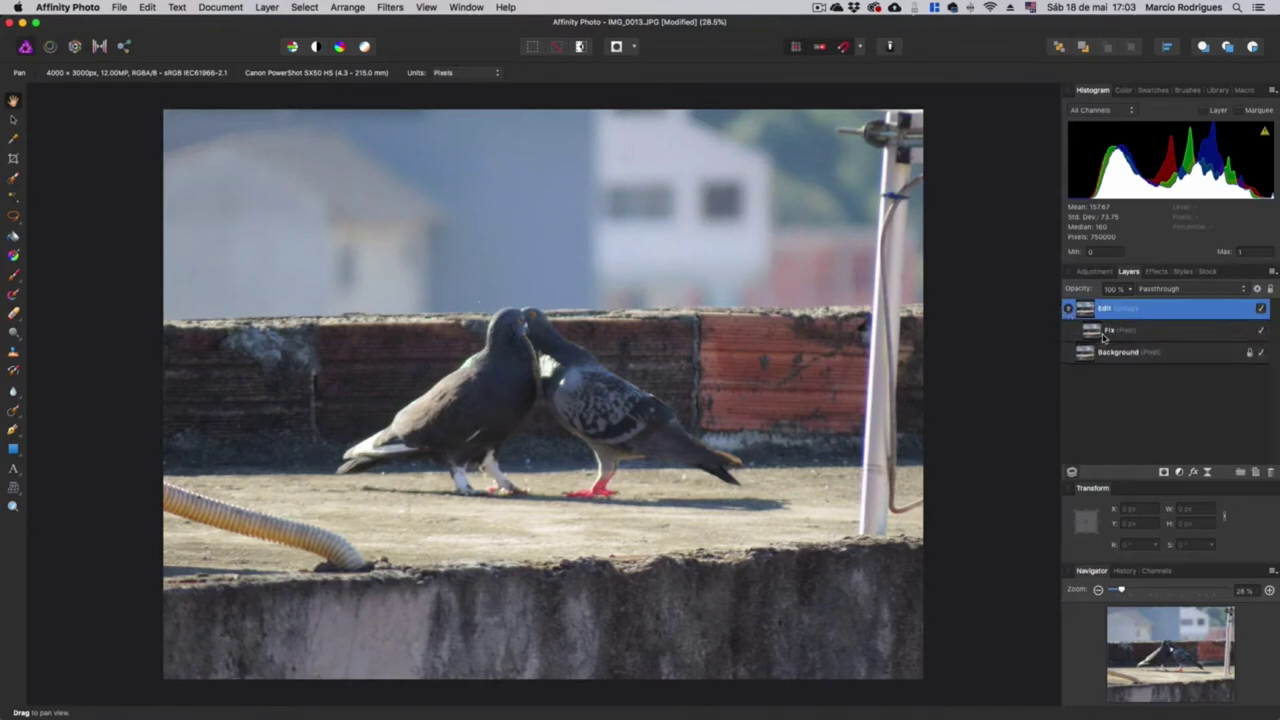
pyautogui.click(1103, 334)
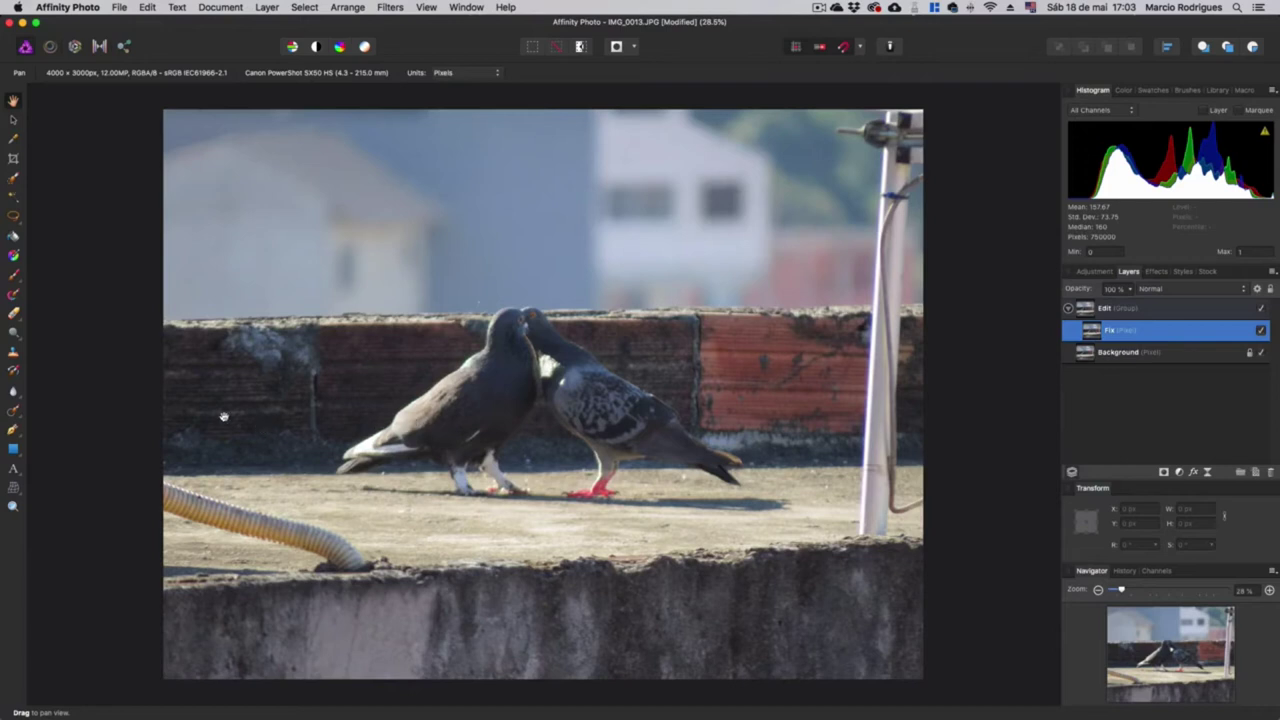
pyautogui.click(12, 412)
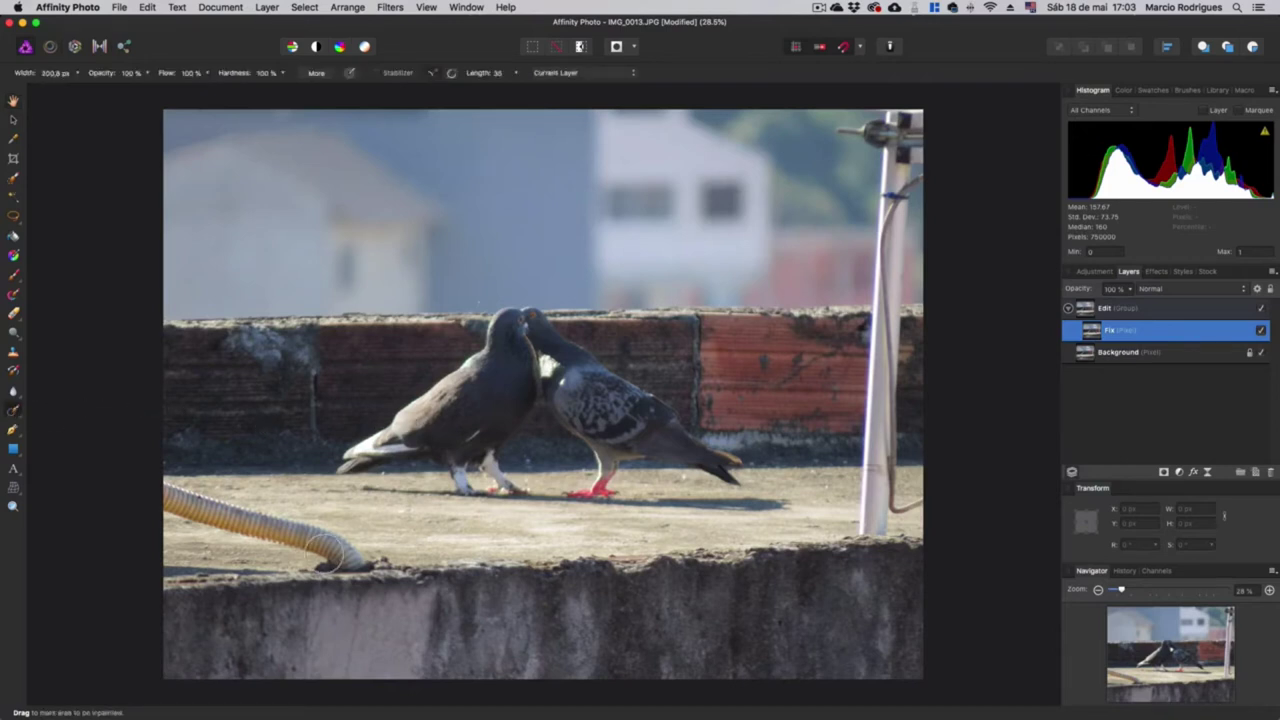
pyautogui.moveTo(352, 555); pyautogui.dragTo(160, 488)
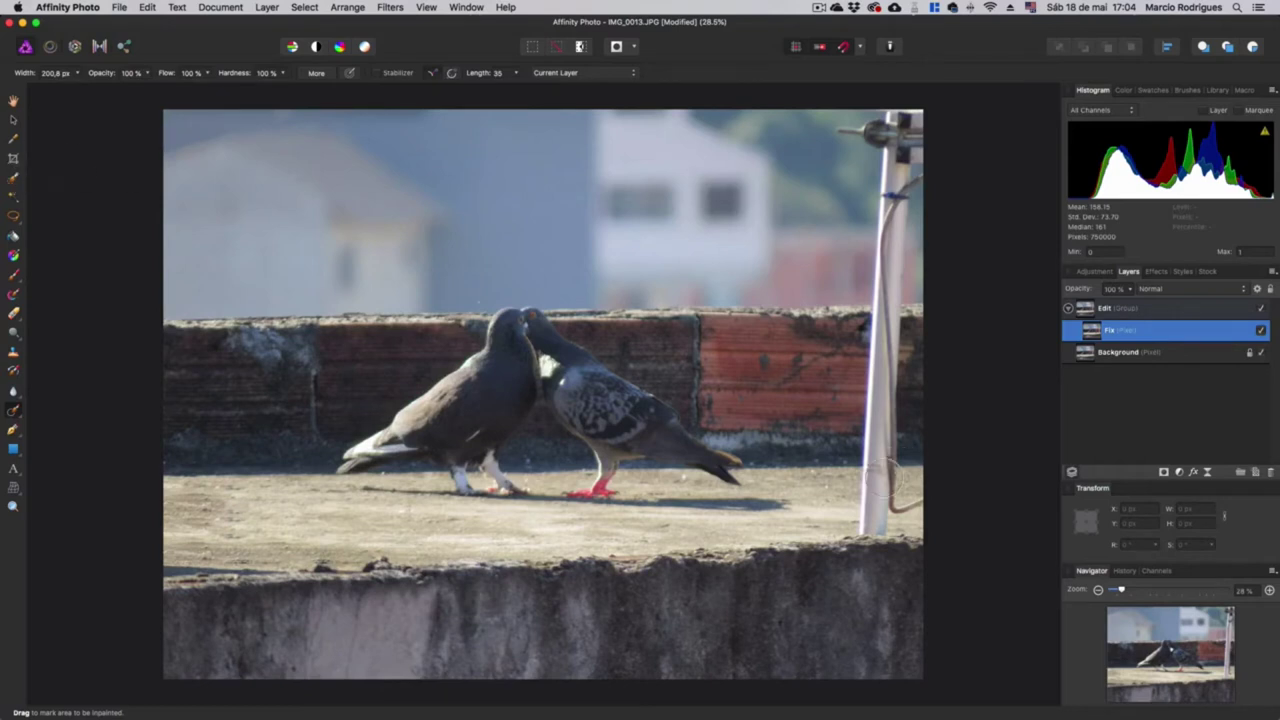
pyautogui.moveTo(868, 535)
pyautogui.mouseDown()
pyautogui.moveTo(888, 136)
pyautogui.moveTo(847, 132)
pyautogui.moveTo(897, 119)
pyautogui.moveTo(910, 150)
pyautogui.moveTo(883, 492)
pyautogui.moveTo(937, 506)
pyautogui.mouseUp()
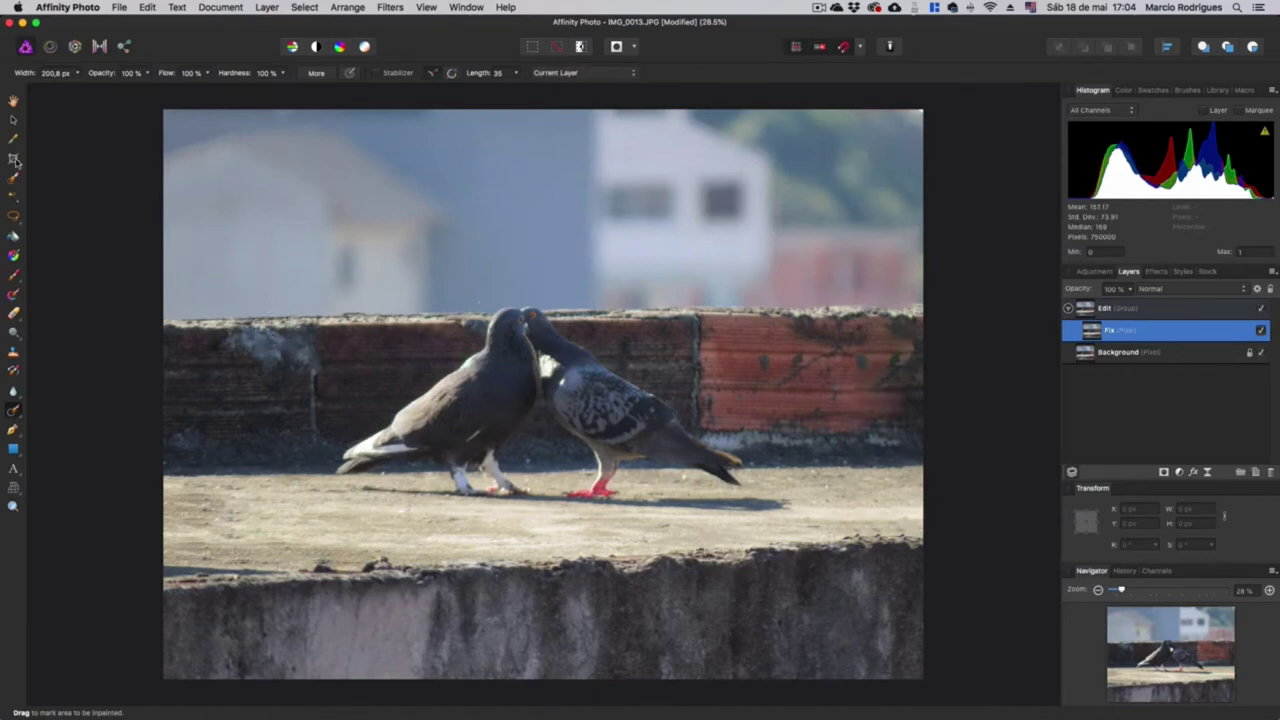
# Frame a crop of about 2887 × 2165 px around the two pigeons, constrained to Original Ratio
pyautogui.click(13, 160)
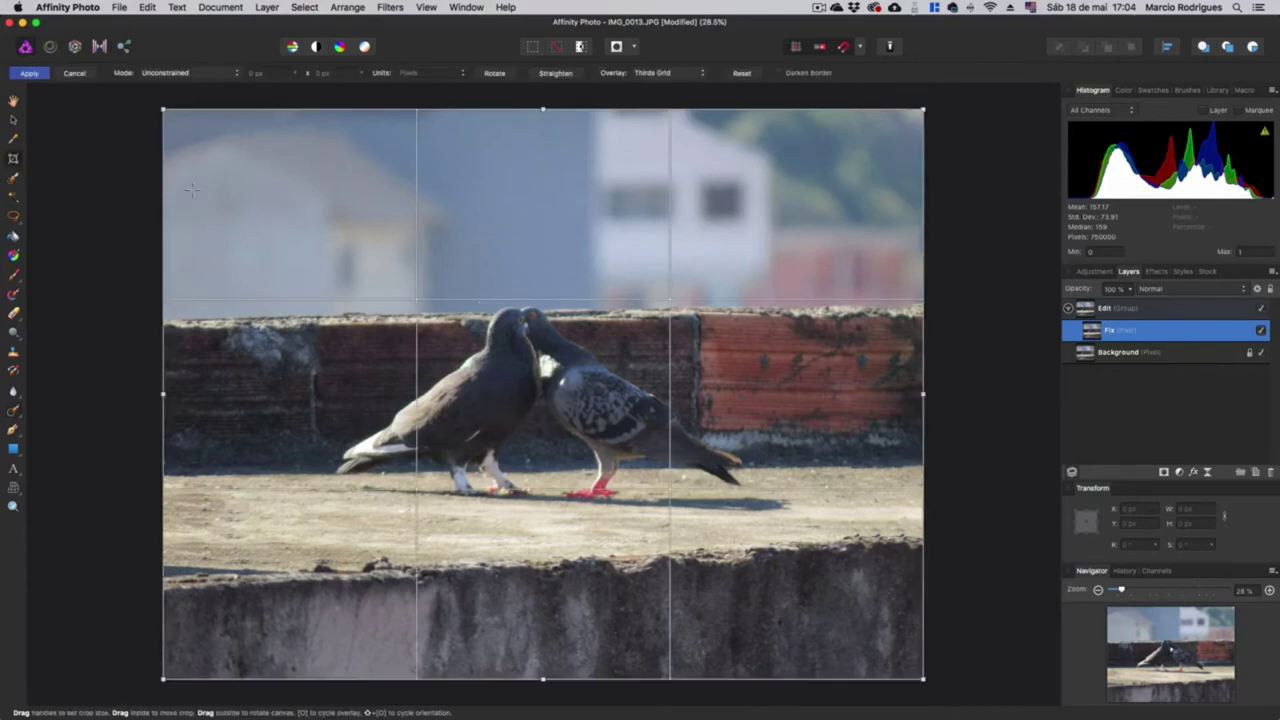
pyautogui.click(225, 73)
pyautogui.click(202, 84)
pyautogui.moveTo(921, 109); pyautogui.dragTo(894, 118)
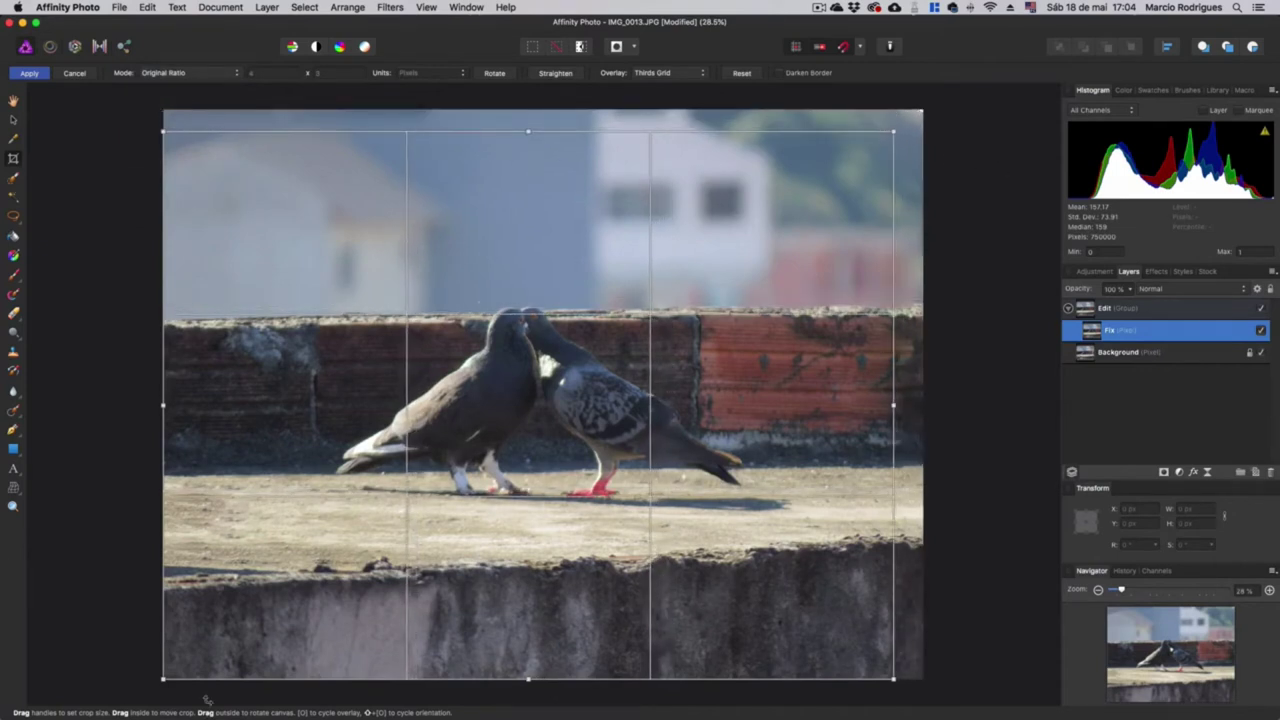
pyautogui.moveTo(160, 681); pyautogui.dragTo(305, 580)
pyautogui.moveTo(602, 368); pyautogui.dragTo(542, 364)
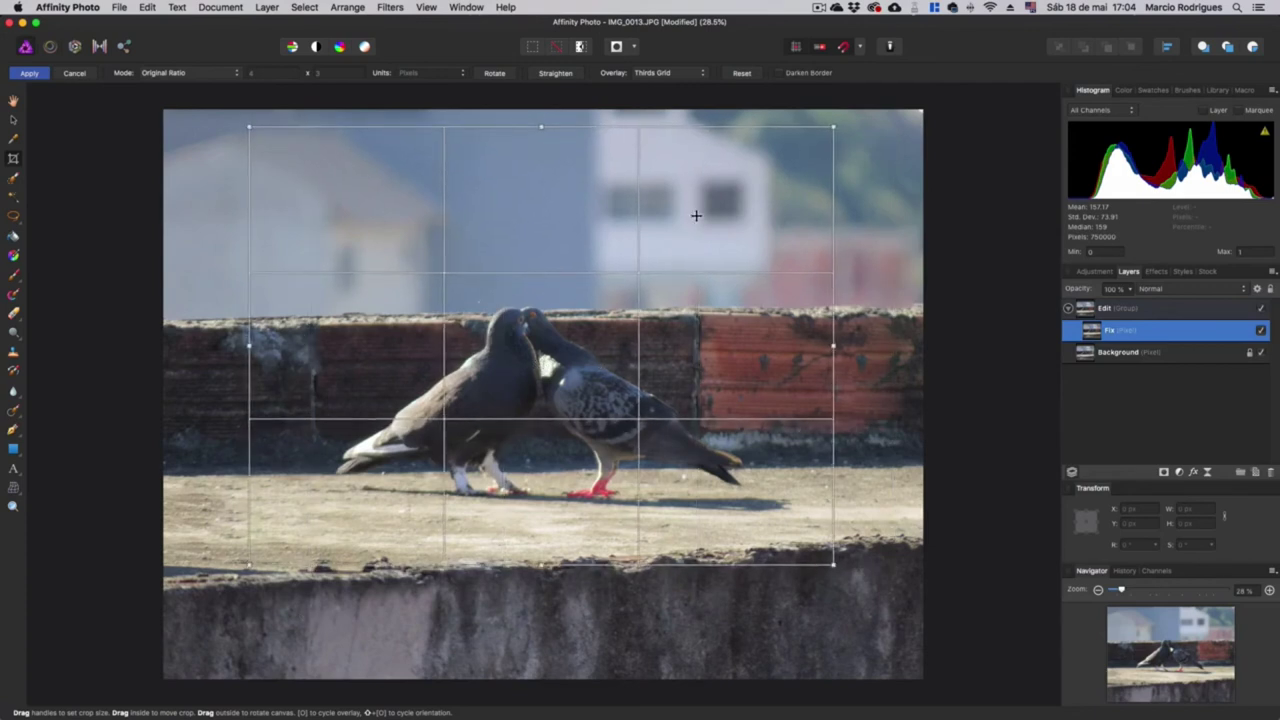
pyautogui.moveTo(832, 125); pyautogui.dragTo(801, 149)
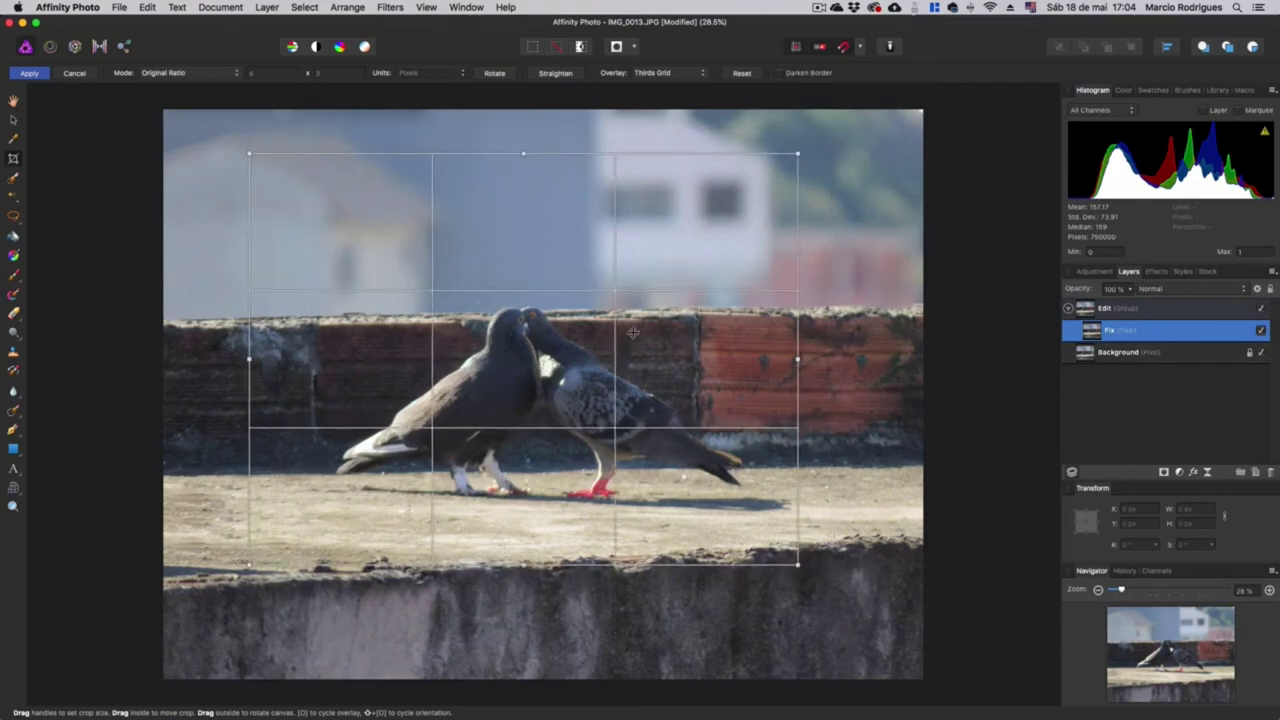
pyautogui.moveTo(555, 332); pyautogui.dragTo(556, 314)
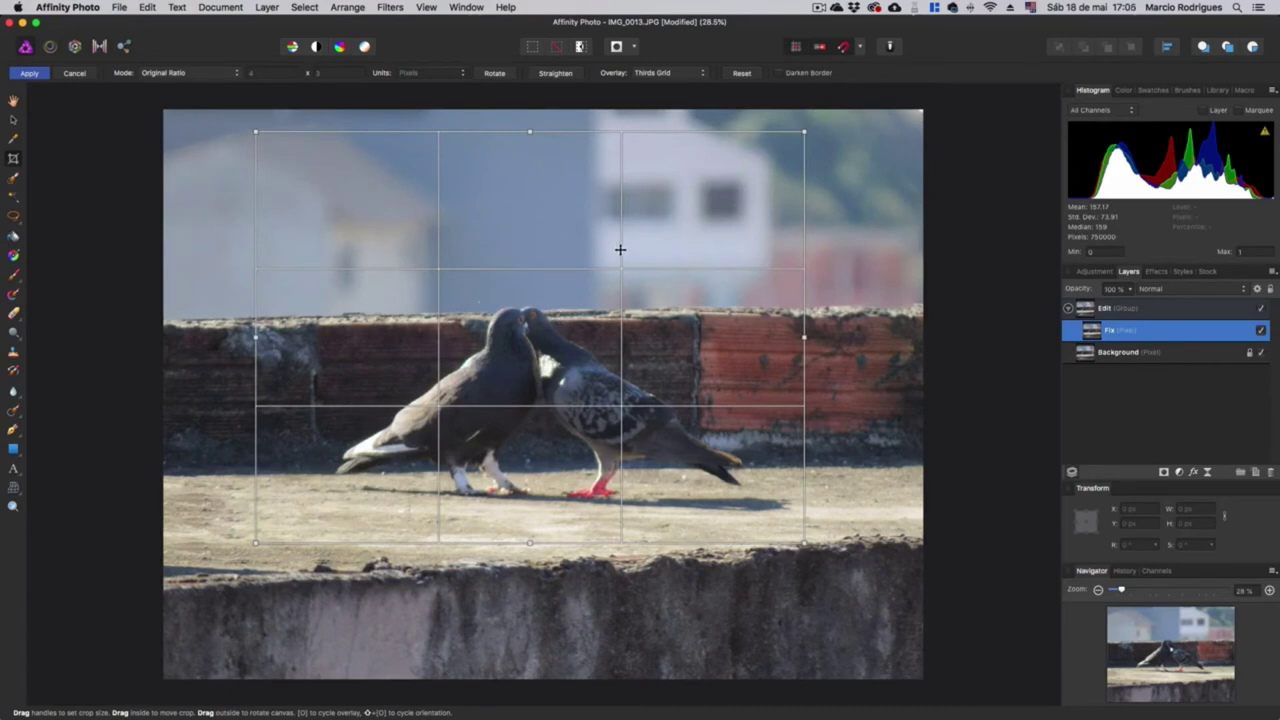
pyautogui.moveTo(580, 250); pyautogui.dragTo(583, 250)
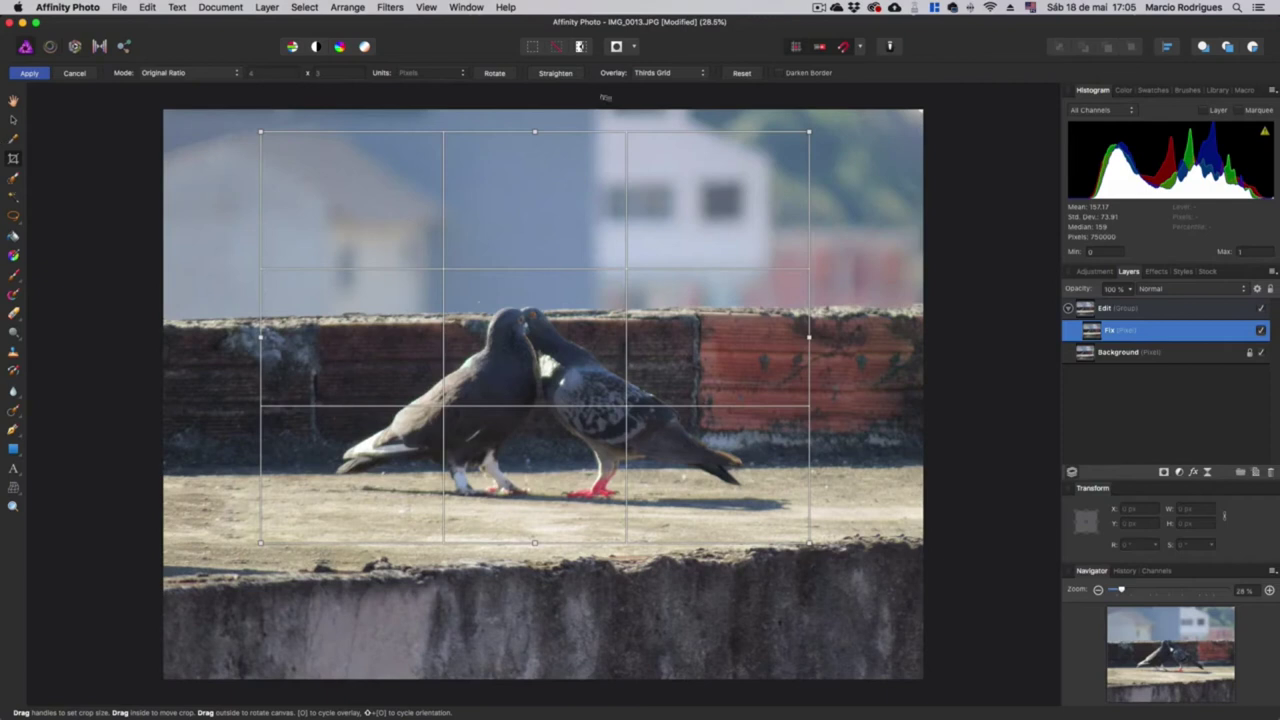
# Straighten the photo along the top edge of the brick wall and apply the crop
pyautogui.click(577, 76)
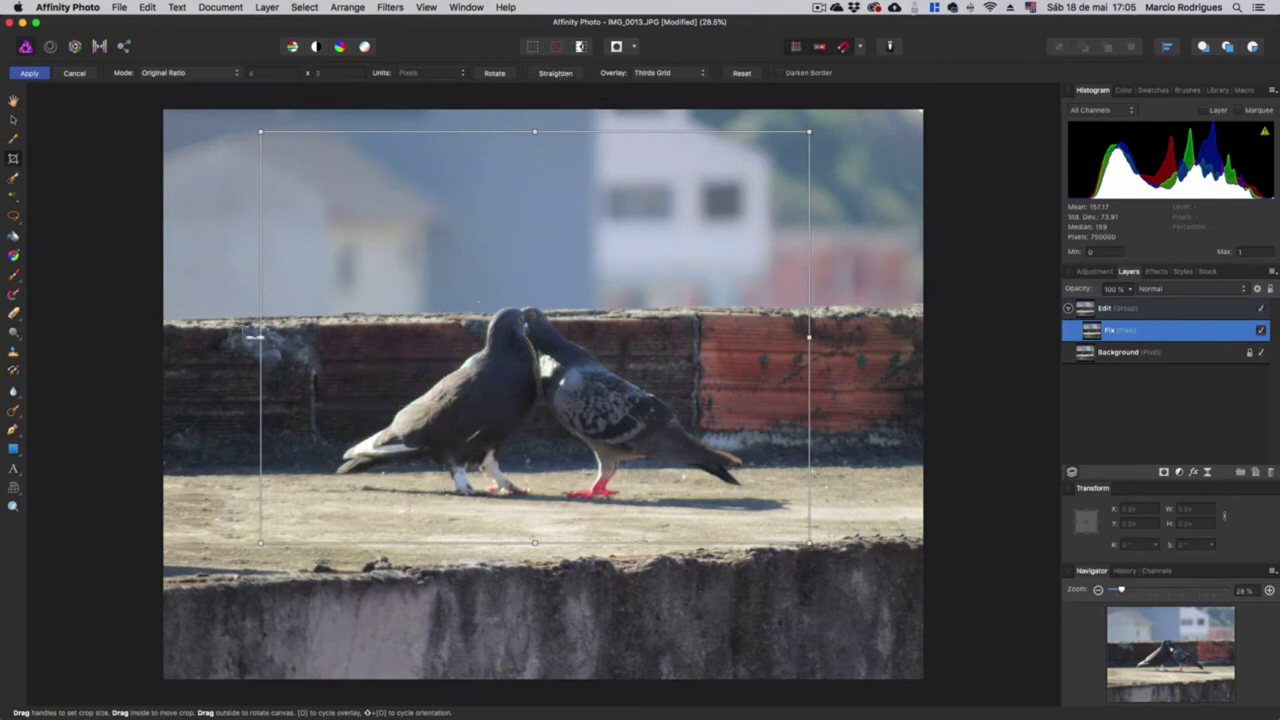
pyautogui.moveTo(180, 328); pyautogui.dragTo(853, 307)
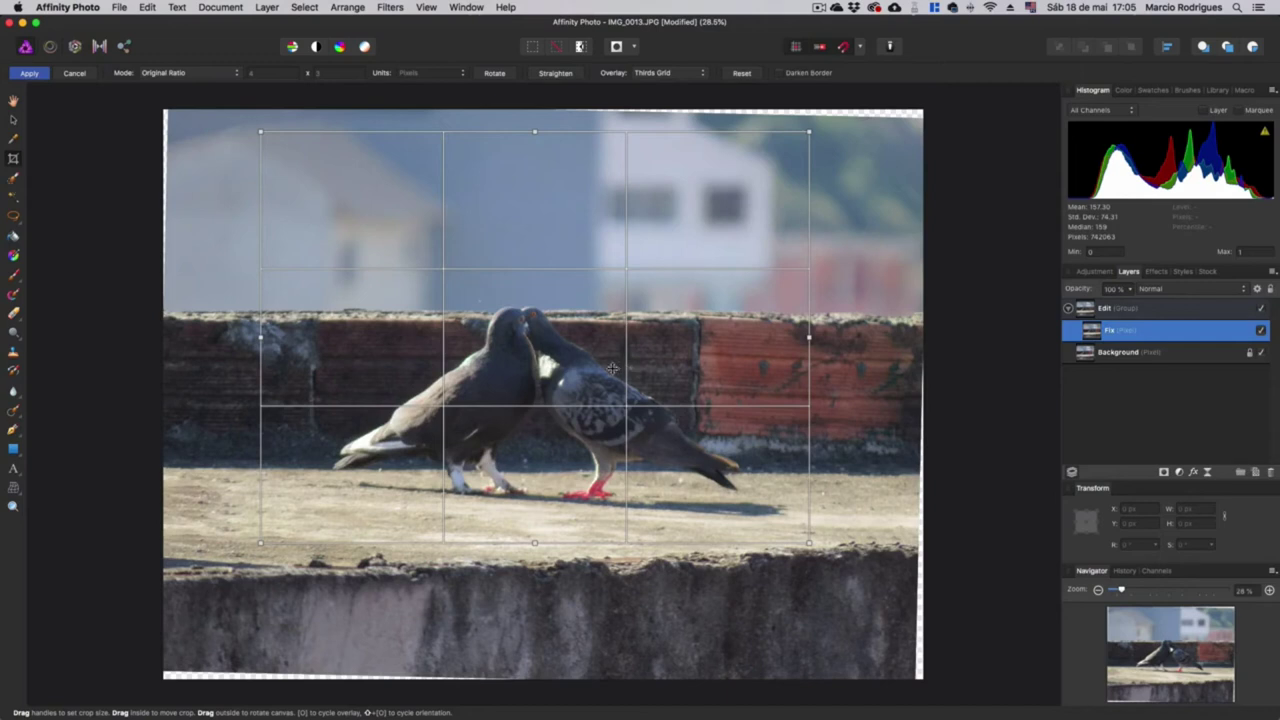
pyautogui.press('Return')
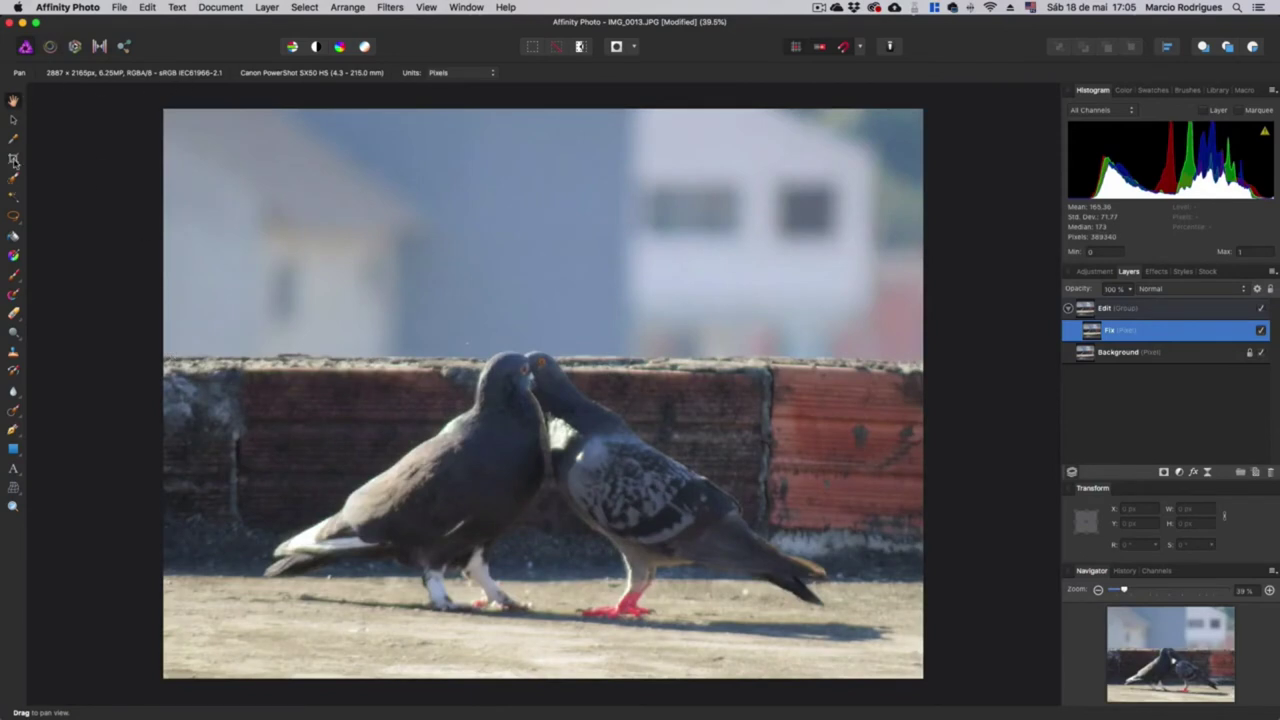
# Fine-tune the cropped photo's rotation by straightening it once more along the wall's top edge
pyautogui.click(13, 159)
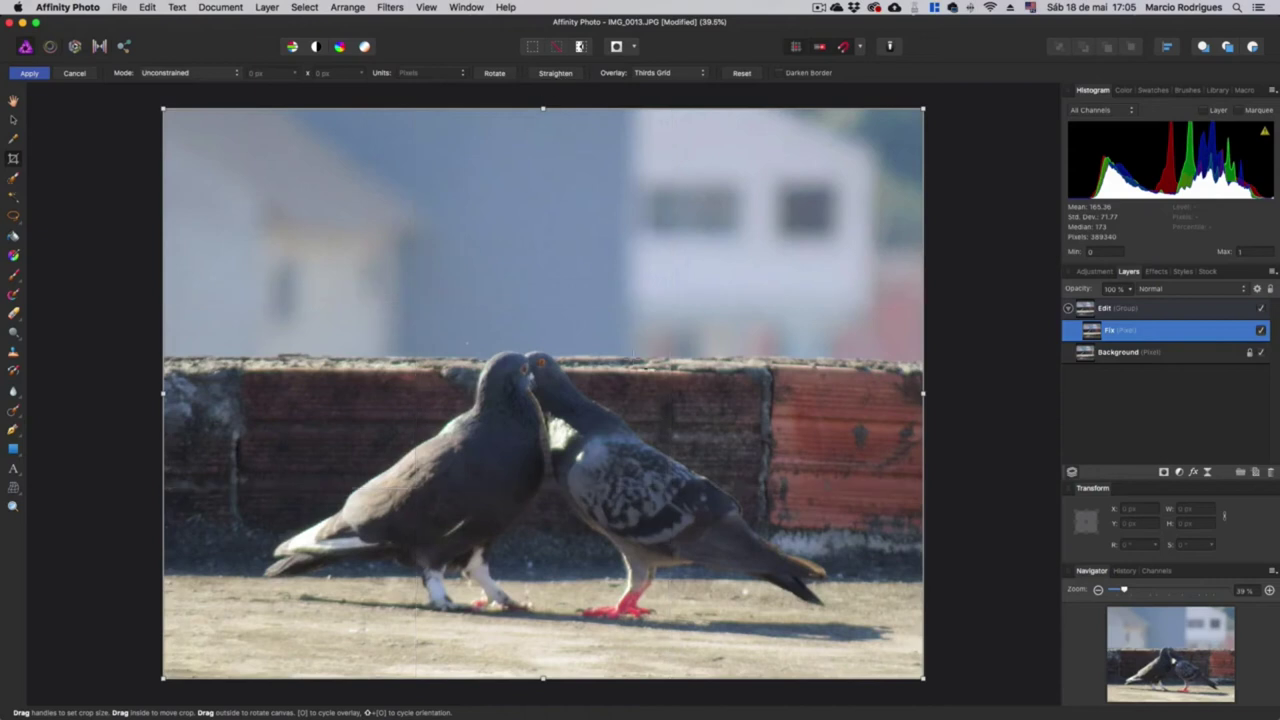
pyautogui.moveTo(178, 370); pyautogui.dragTo(948, 368)
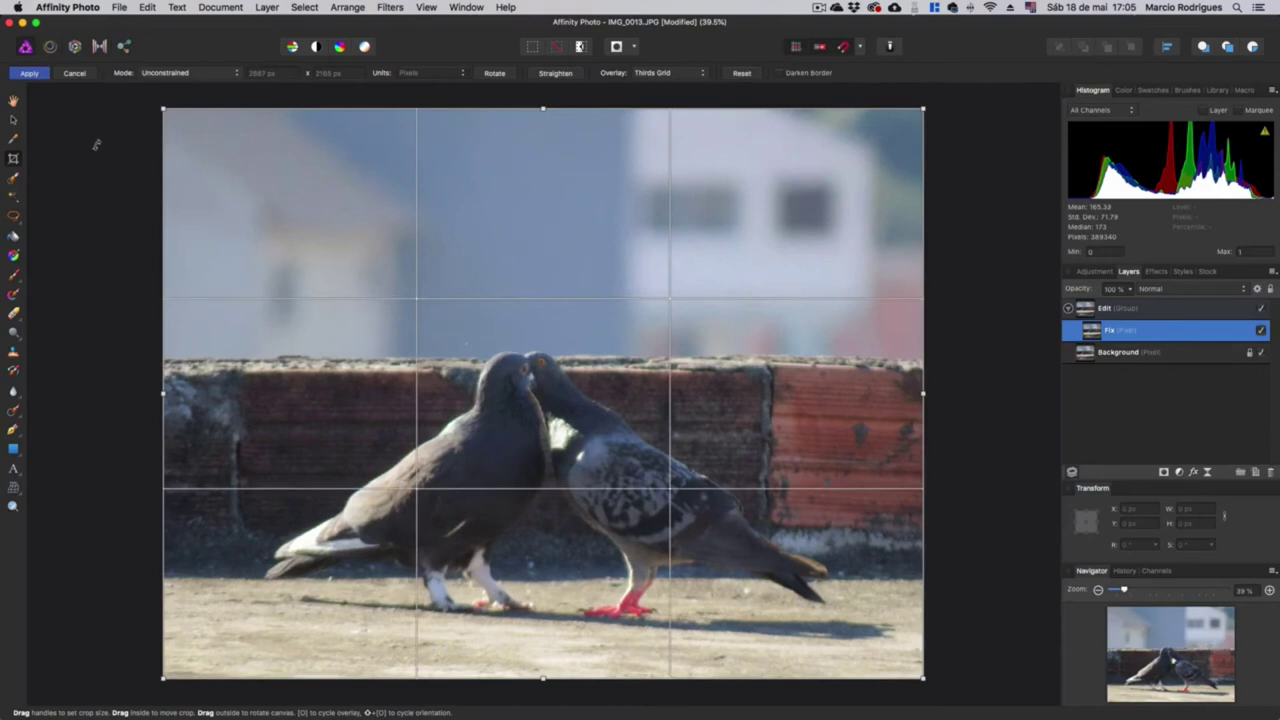
pyautogui.press('h')
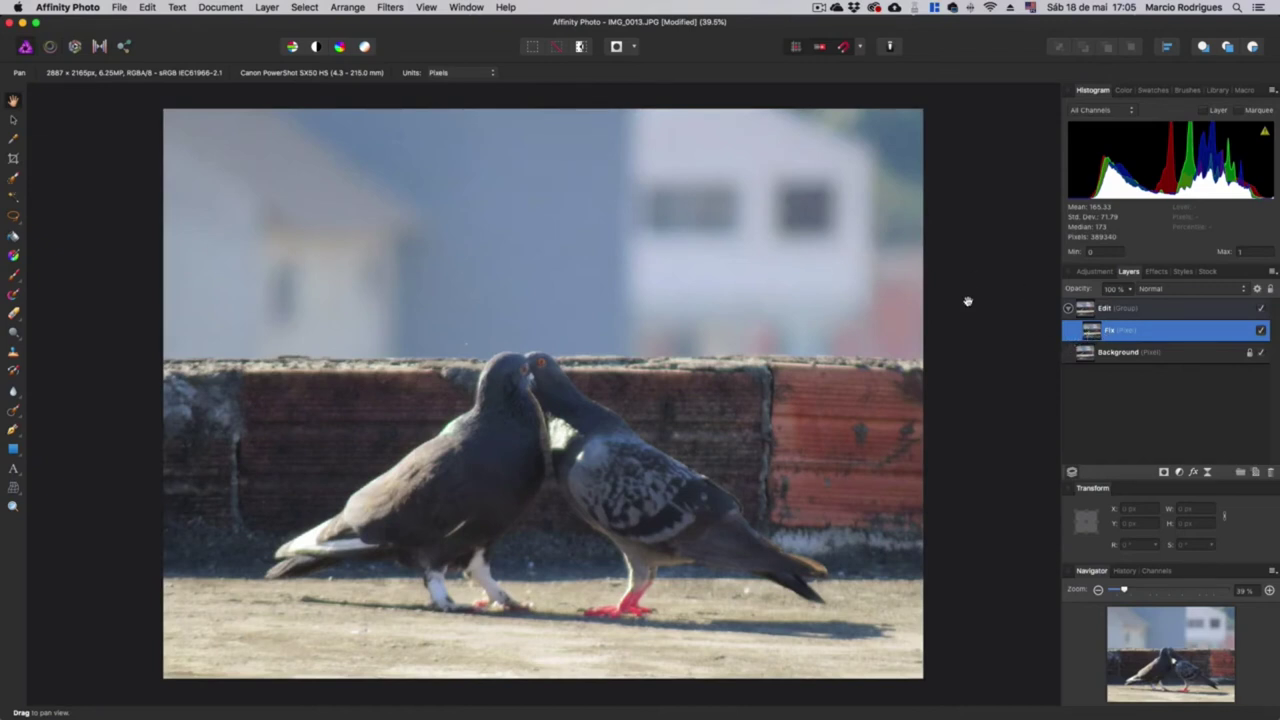
# Add a live Denoise filter to the Fix layer with Extreme luminance denoise at 140%
pyautogui.click(267, 7)
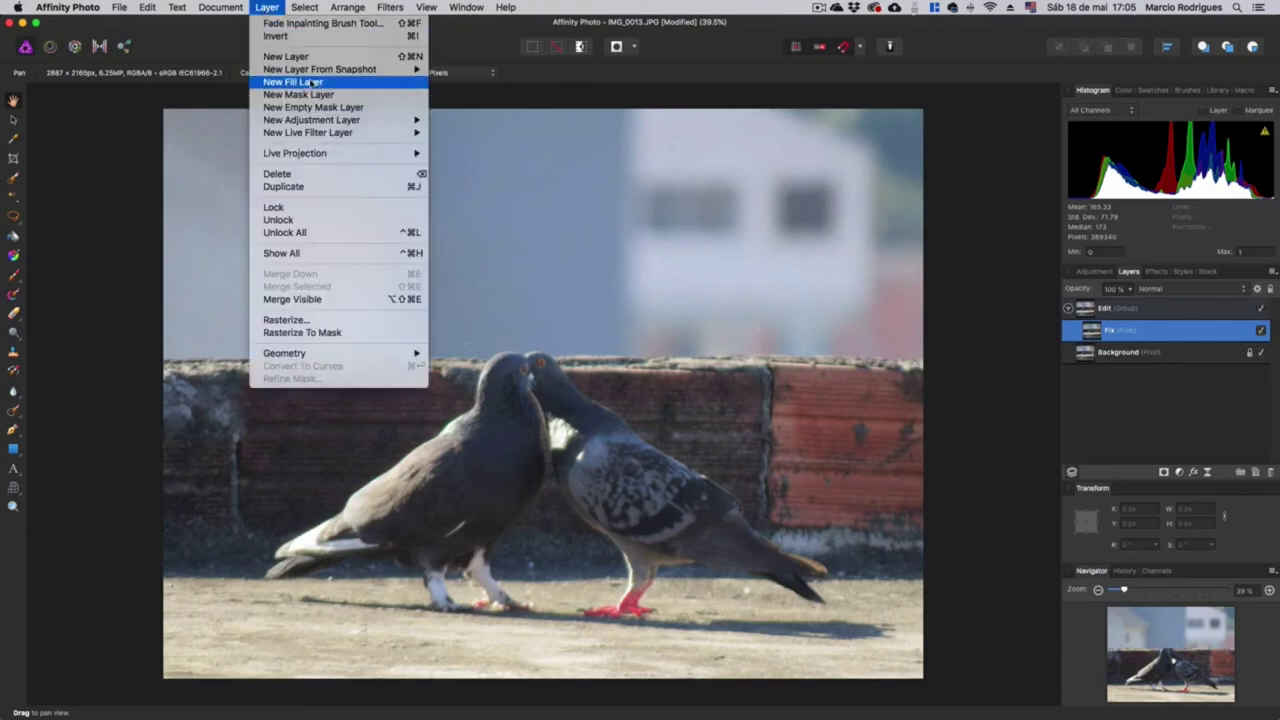
pyautogui.moveTo(338, 134)
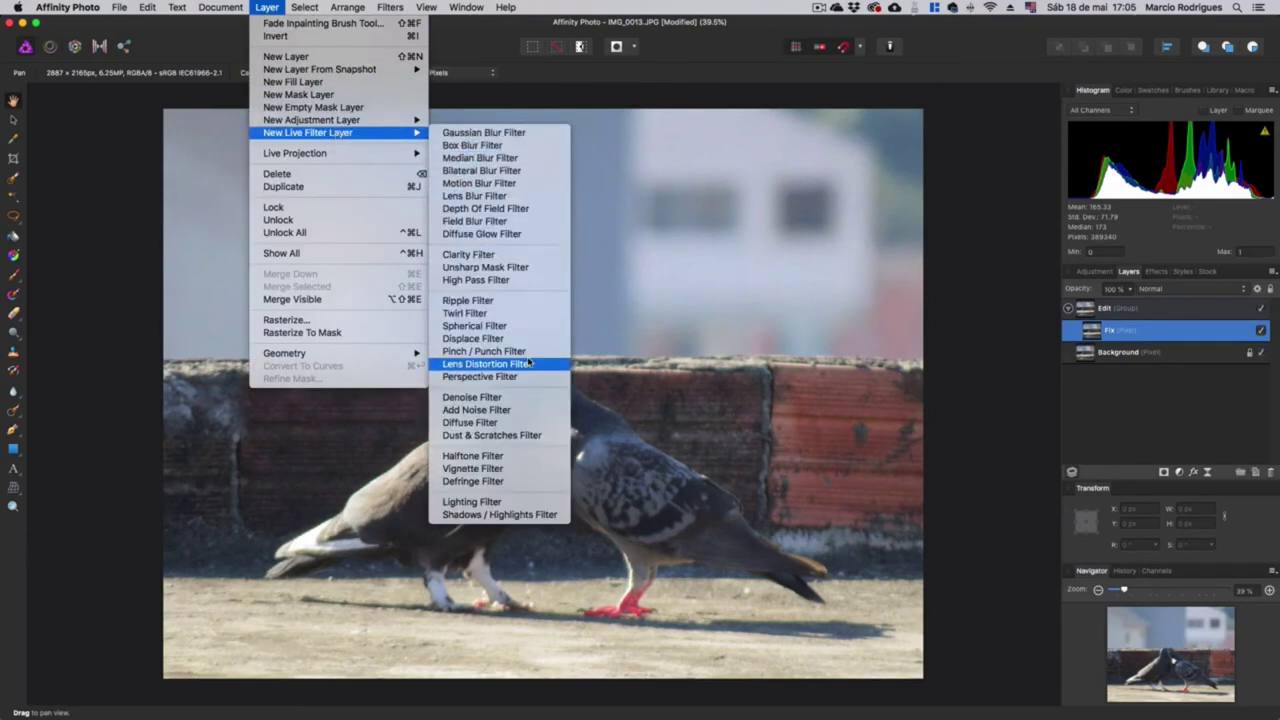
pyautogui.click(500, 398)
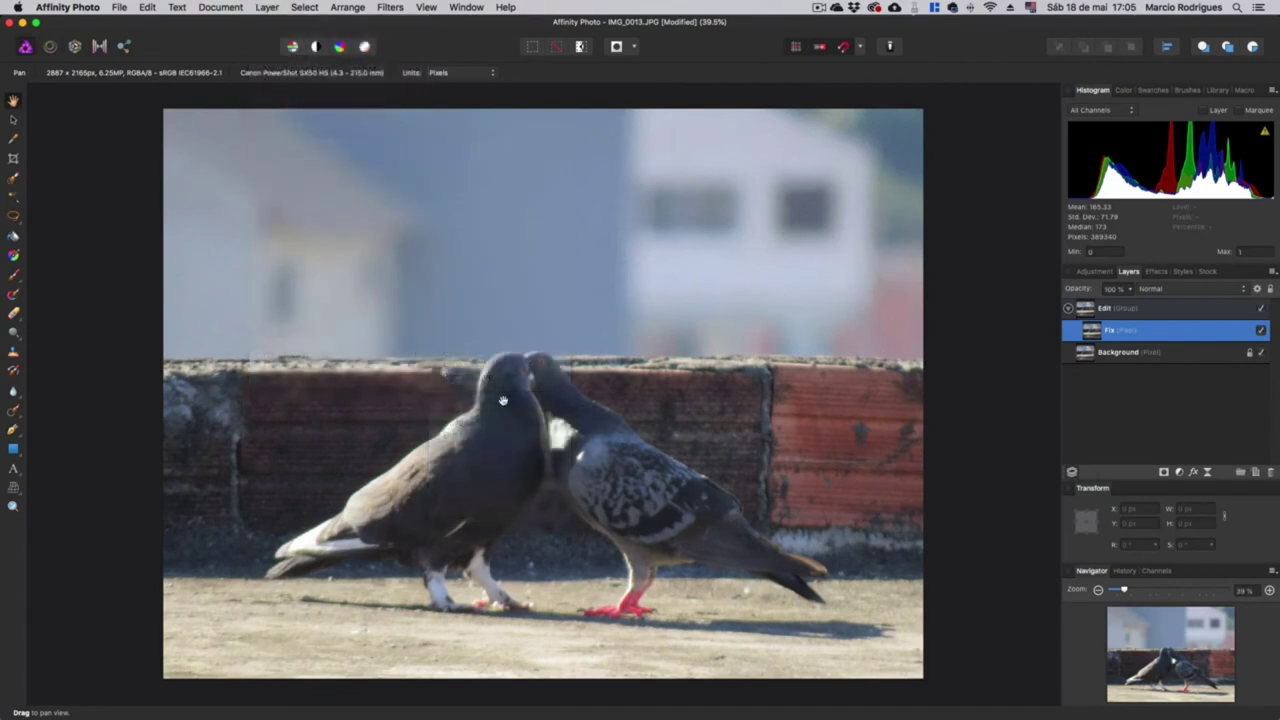
pyautogui.click(851, 566)
pyautogui.moveTo(721, 578); pyautogui.dragTo(733, 578)
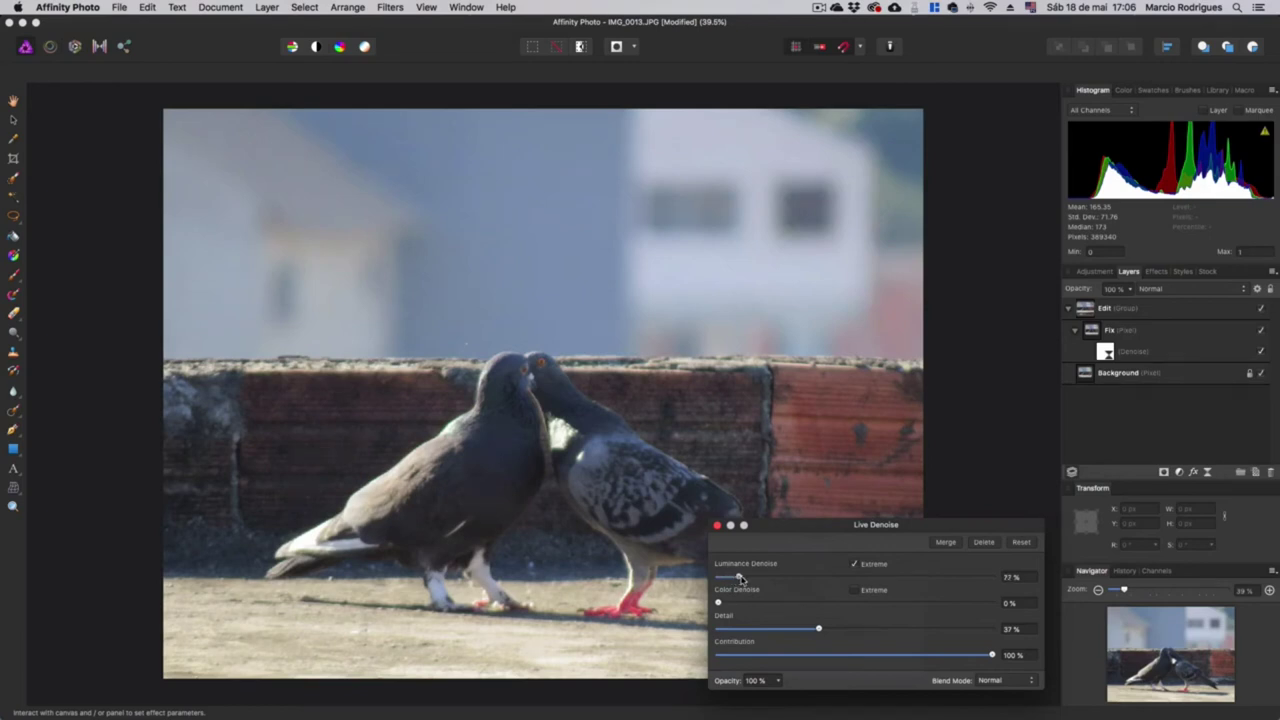
pyautogui.moveTo(740, 578)
pyautogui.mouseDown()
pyautogui.moveTo(781, 580)
pyautogui.moveTo(762, 580)
pyautogui.mouseUp()
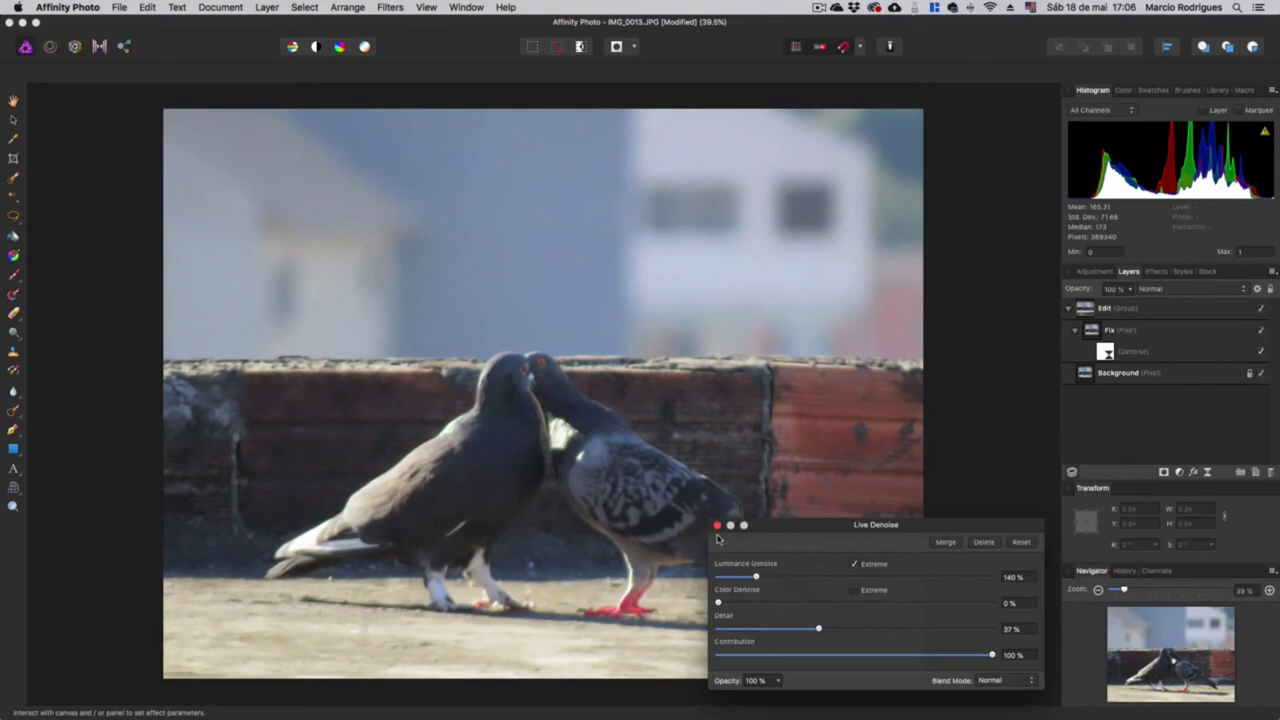
pyautogui.click(717, 526)
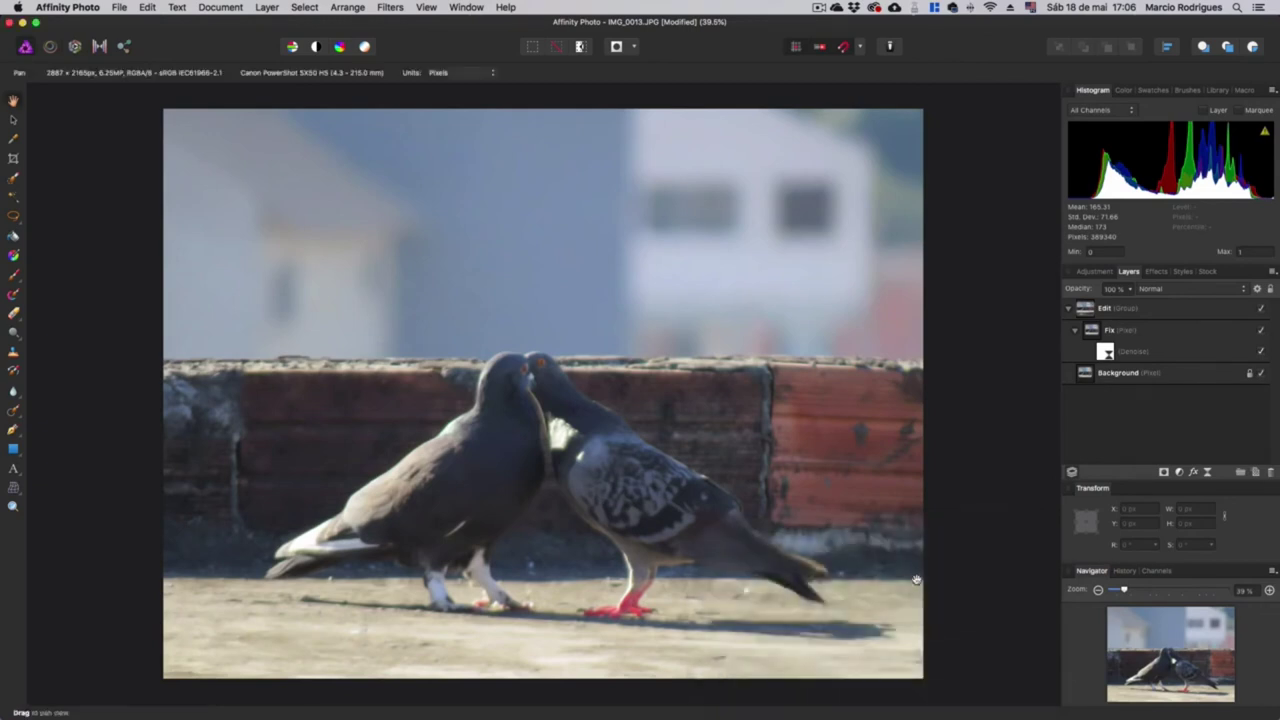
# Add a Levels adjustment with the black level at 7% and the white level at 94%
pyautogui.click(1094, 271)
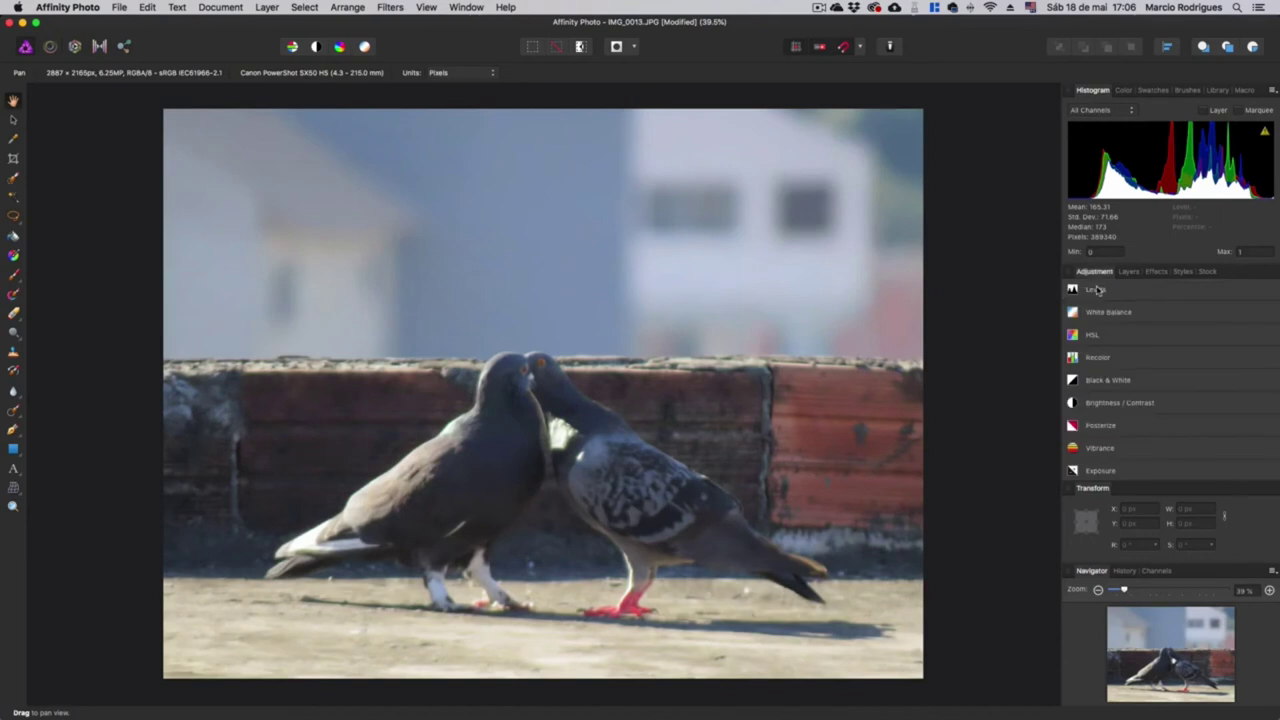
pyautogui.click(1096, 290)
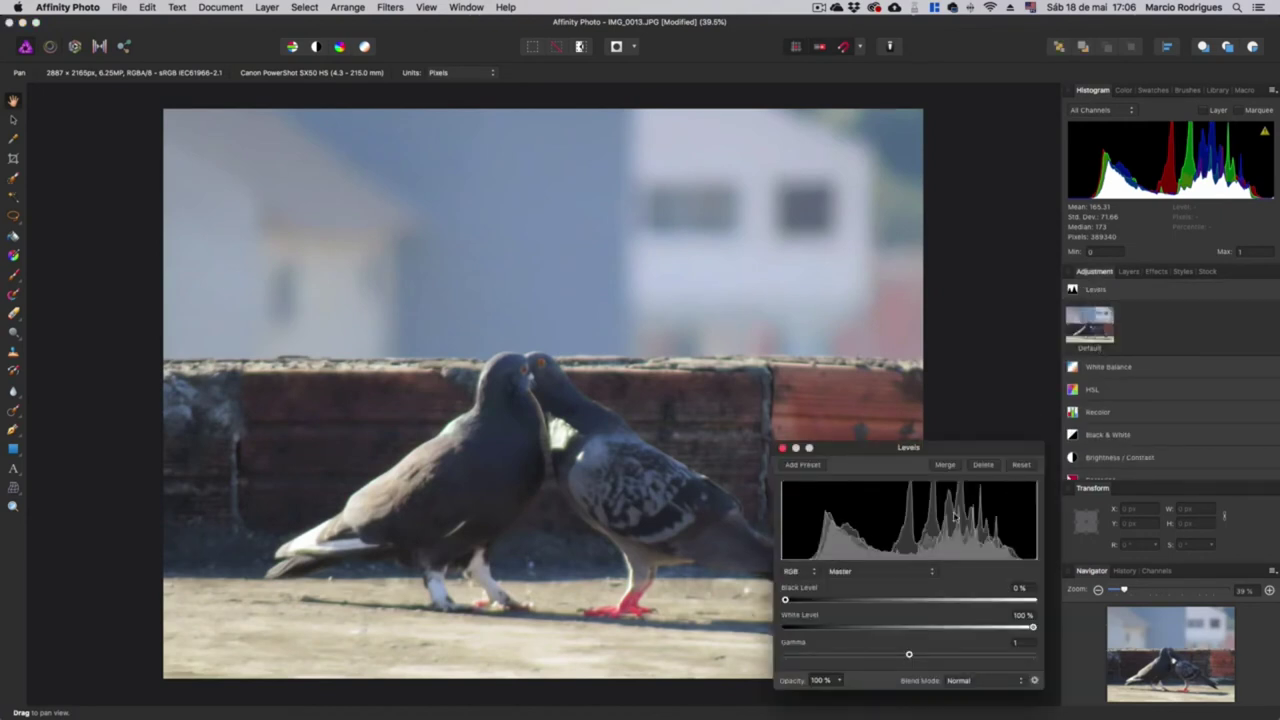
pyautogui.moveTo(786, 601); pyautogui.dragTo(812, 601)
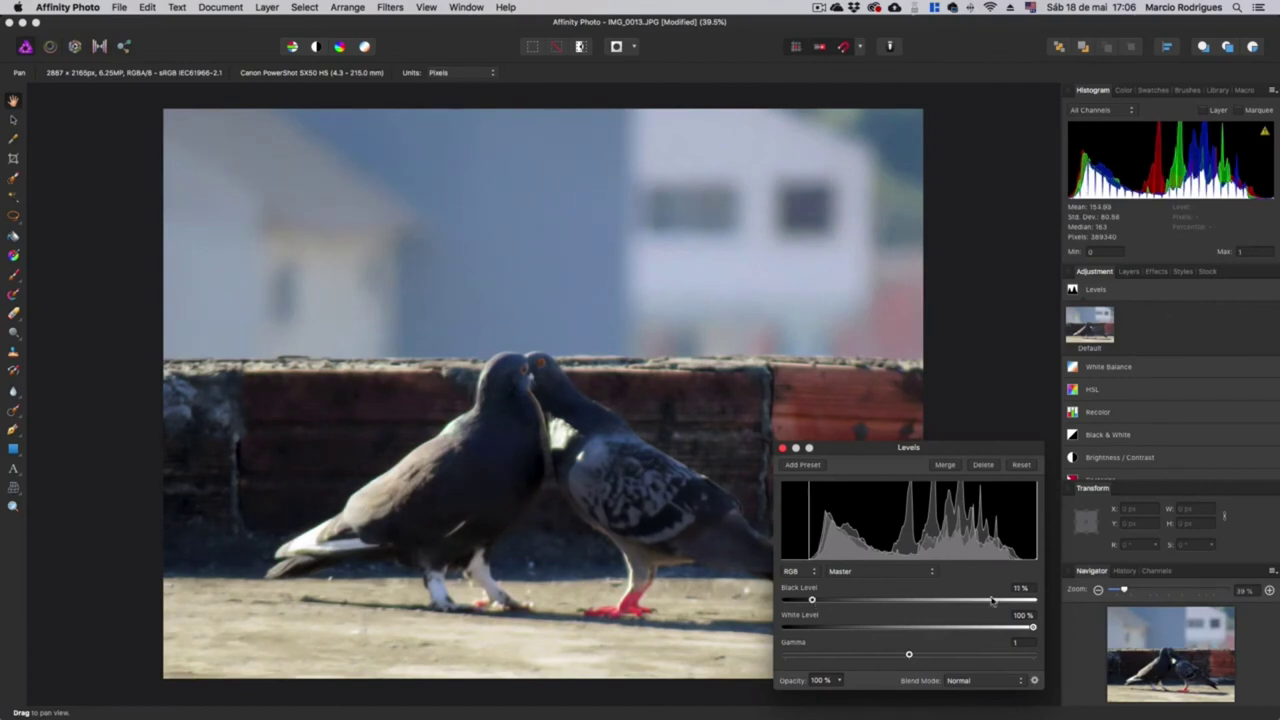
pyautogui.moveTo(1032, 627); pyautogui.dragTo(1016, 627)
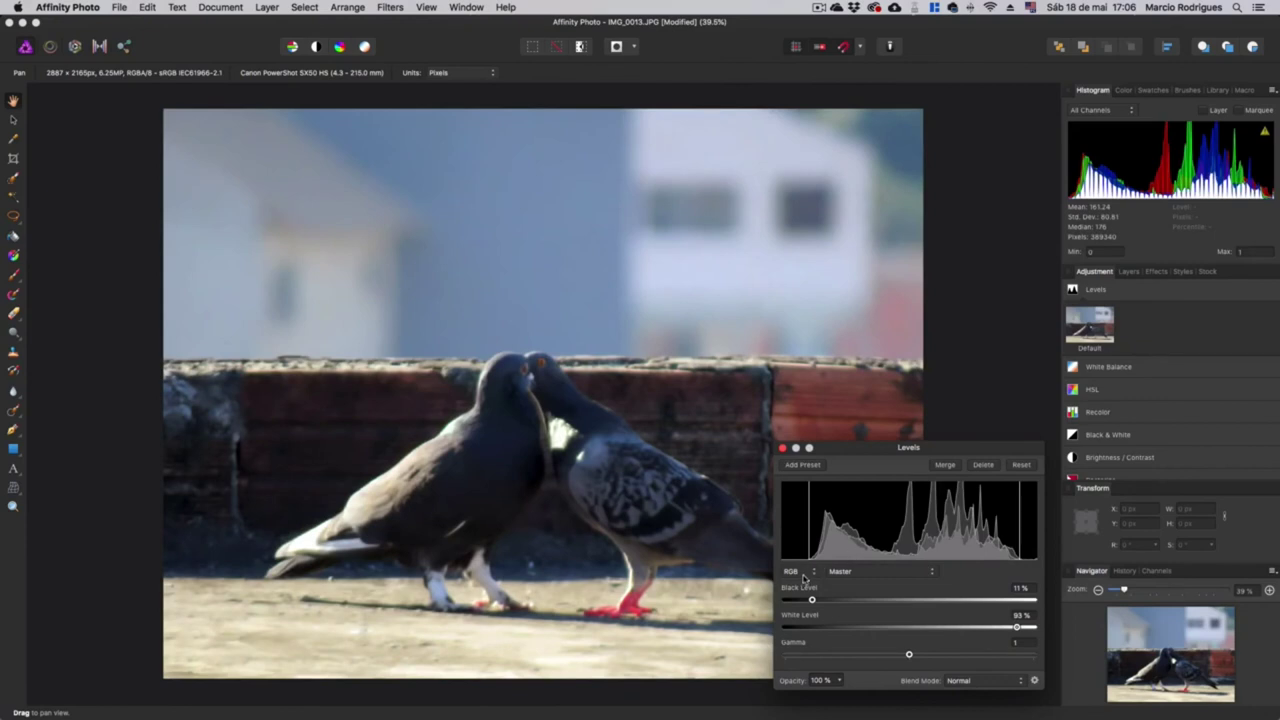
pyautogui.moveTo(813, 601); pyautogui.dragTo(803, 603)
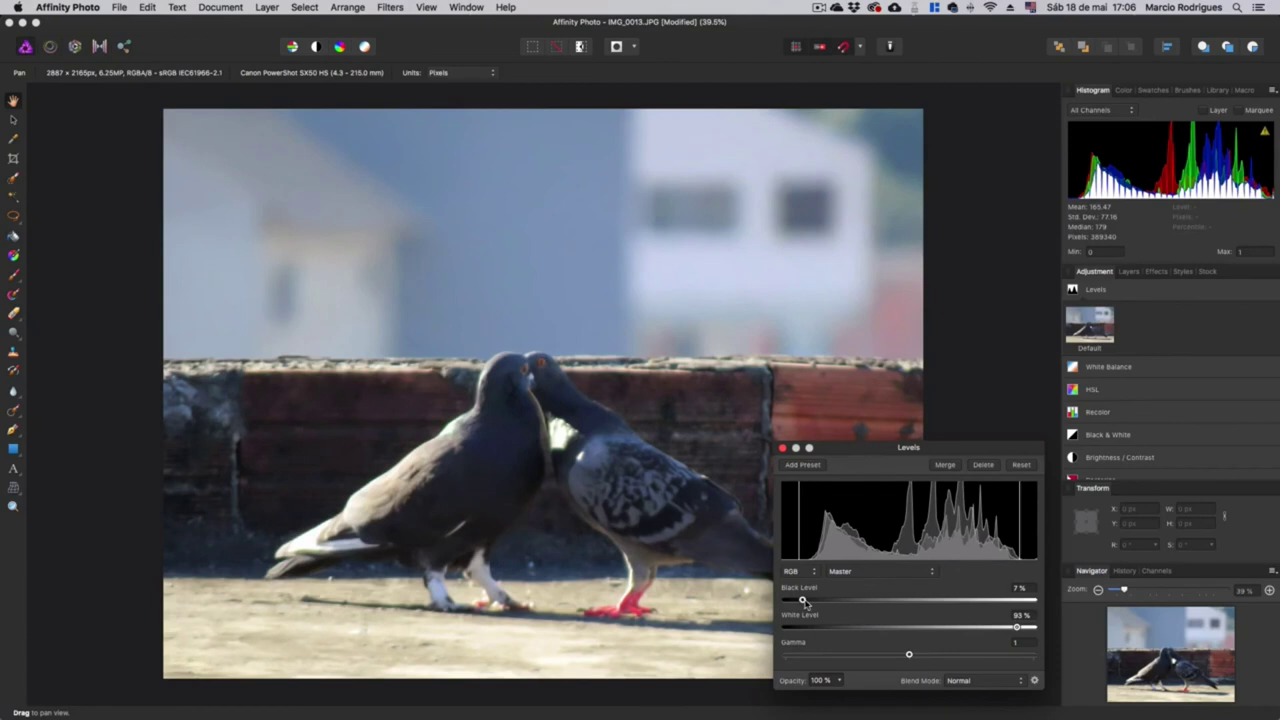
pyautogui.moveTo(1016, 627); pyautogui.dragTo(1018, 627)
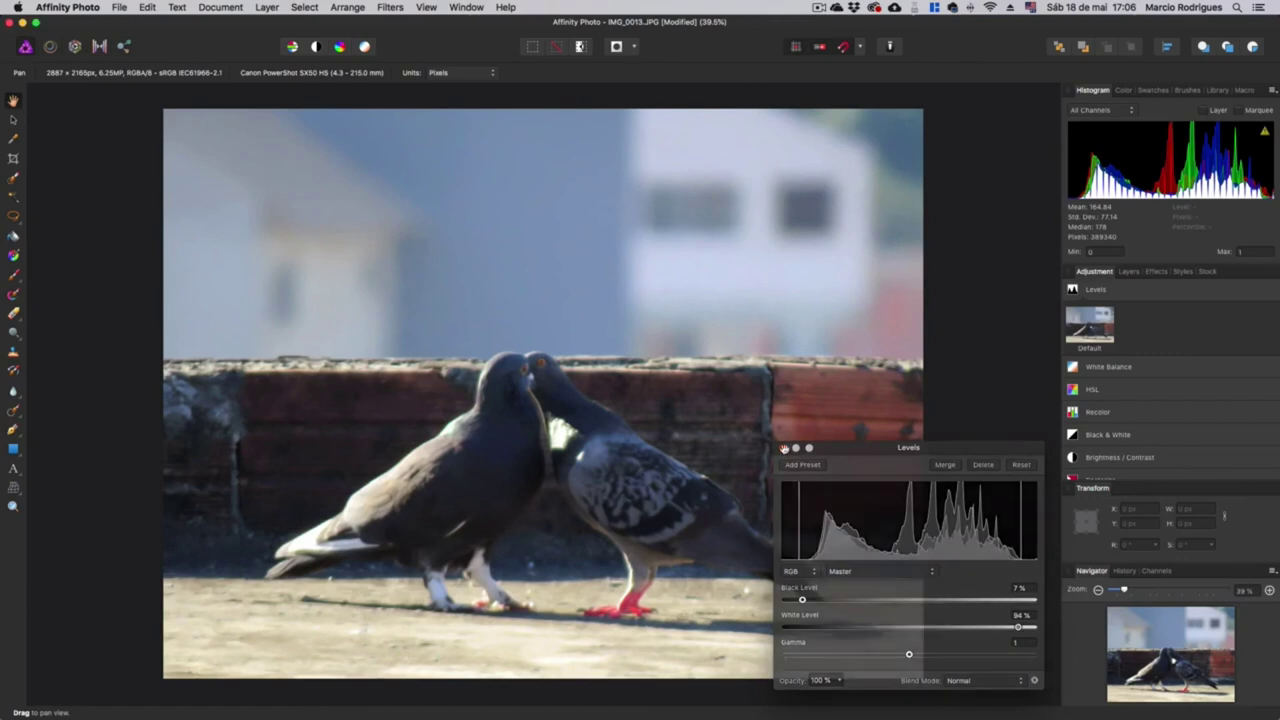
pyautogui.click(783, 448)
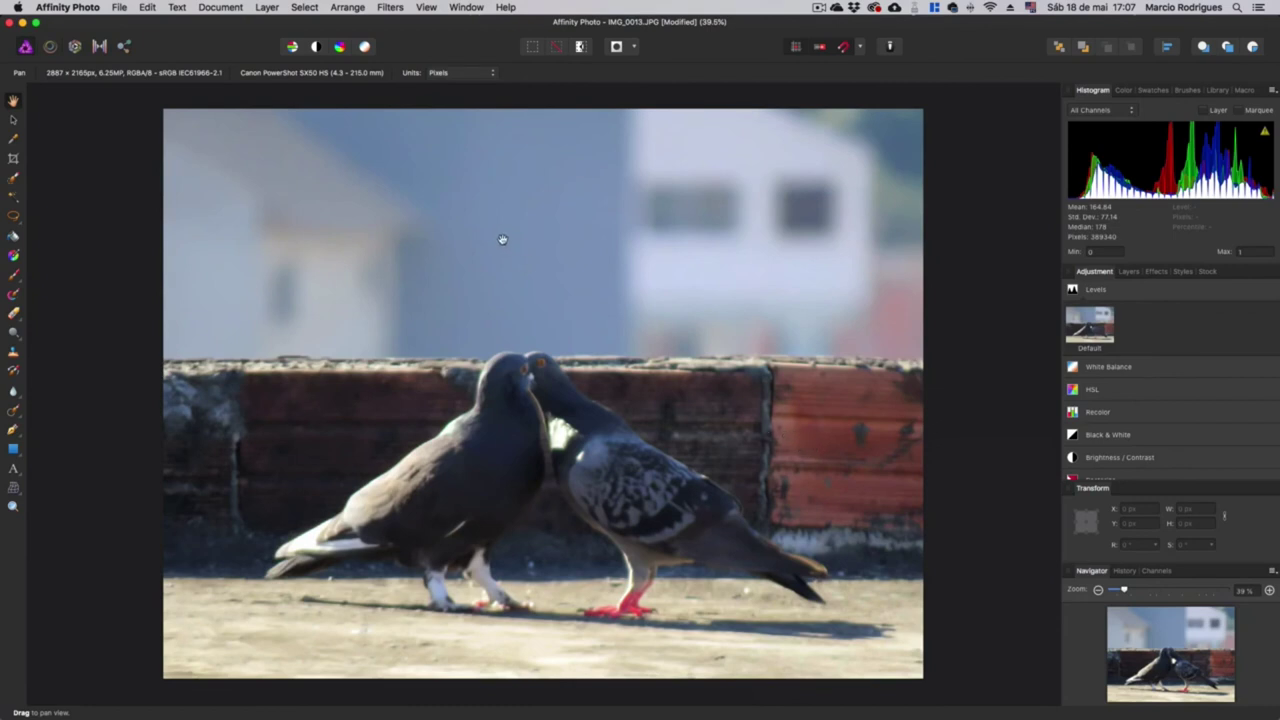
# Collapse the Edit group and toggle its visibility to compare the photo before and after the edits
pyautogui.click(1128, 274)
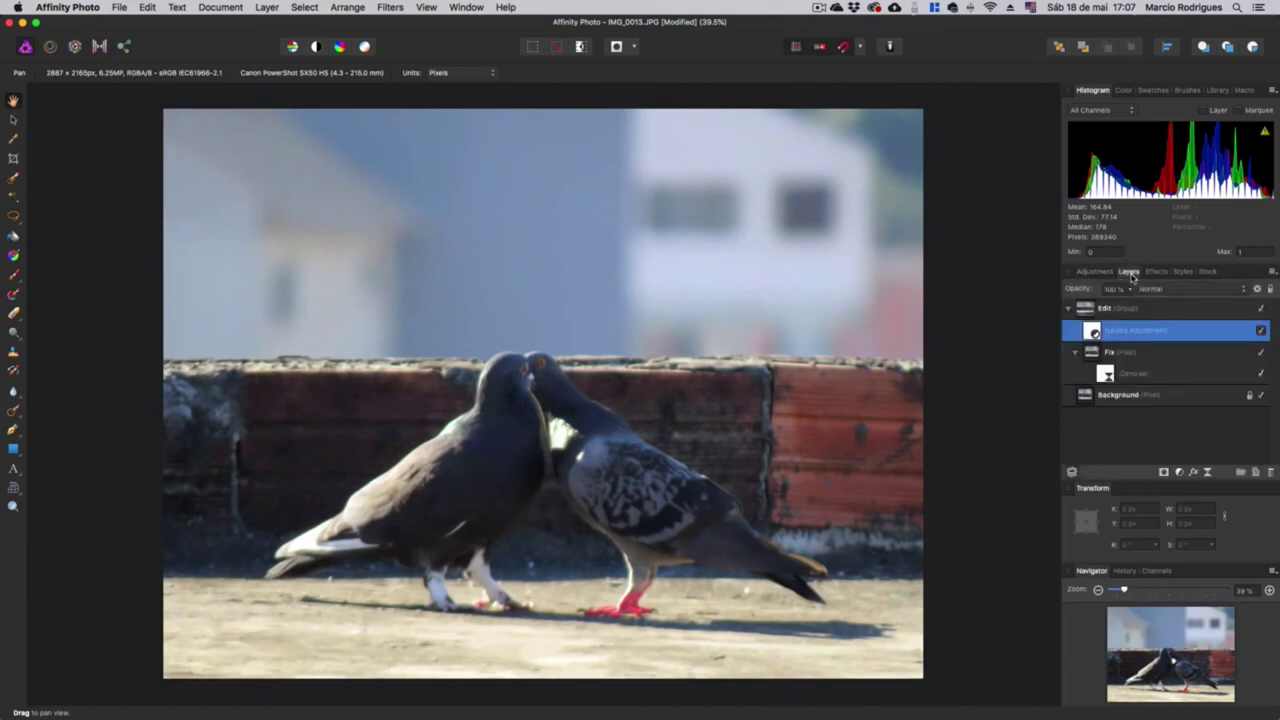
pyautogui.click(1069, 309)
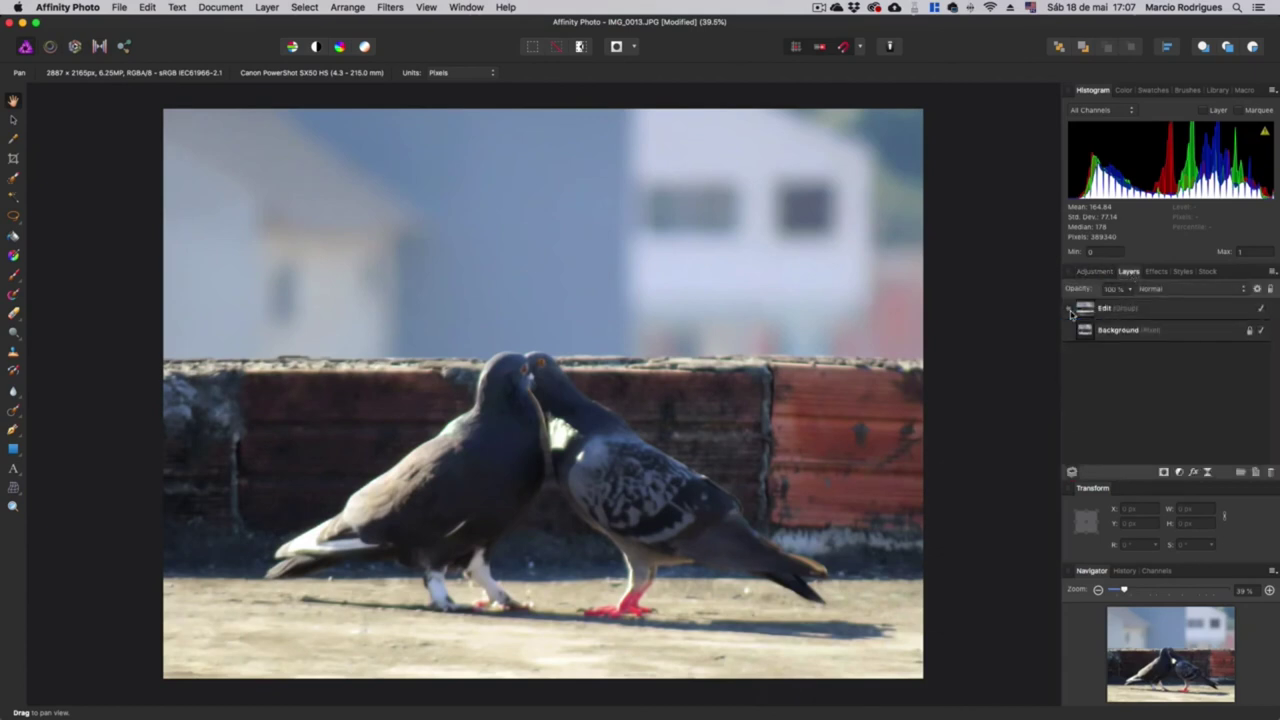
pyautogui.click(1261, 310)
pyautogui.click(1262, 310)
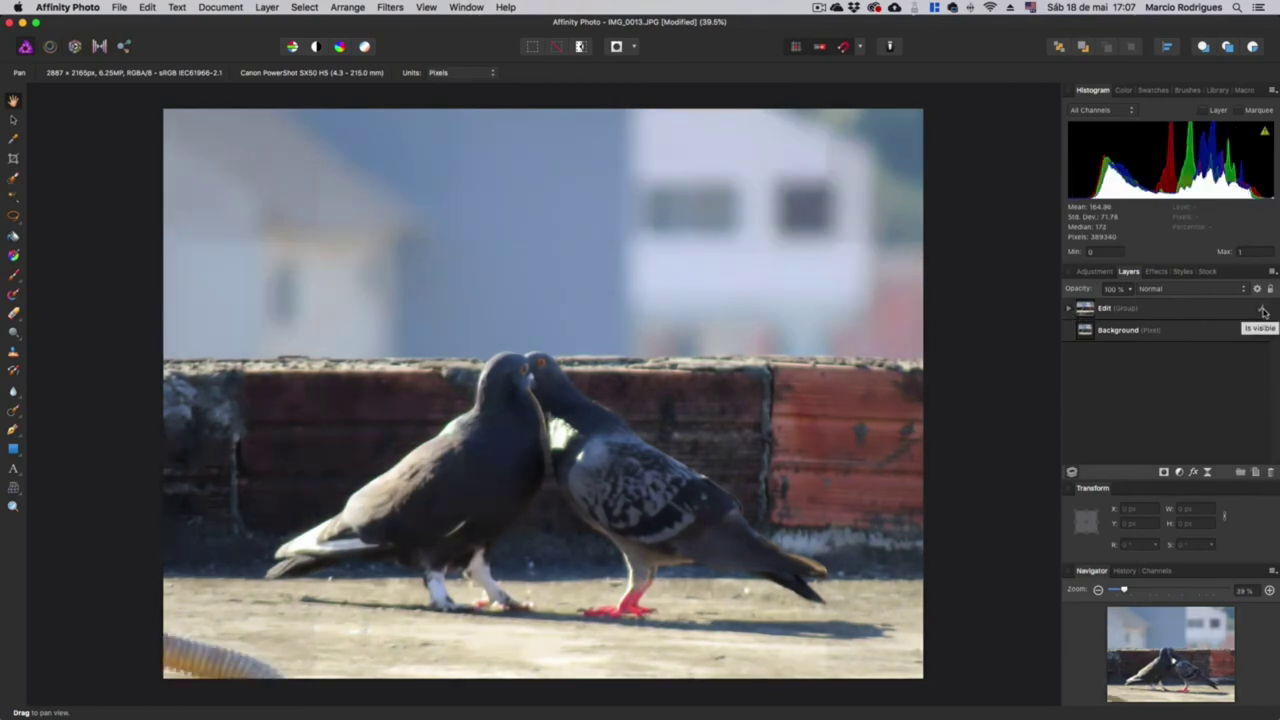
pyautogui.click(1262, 310)
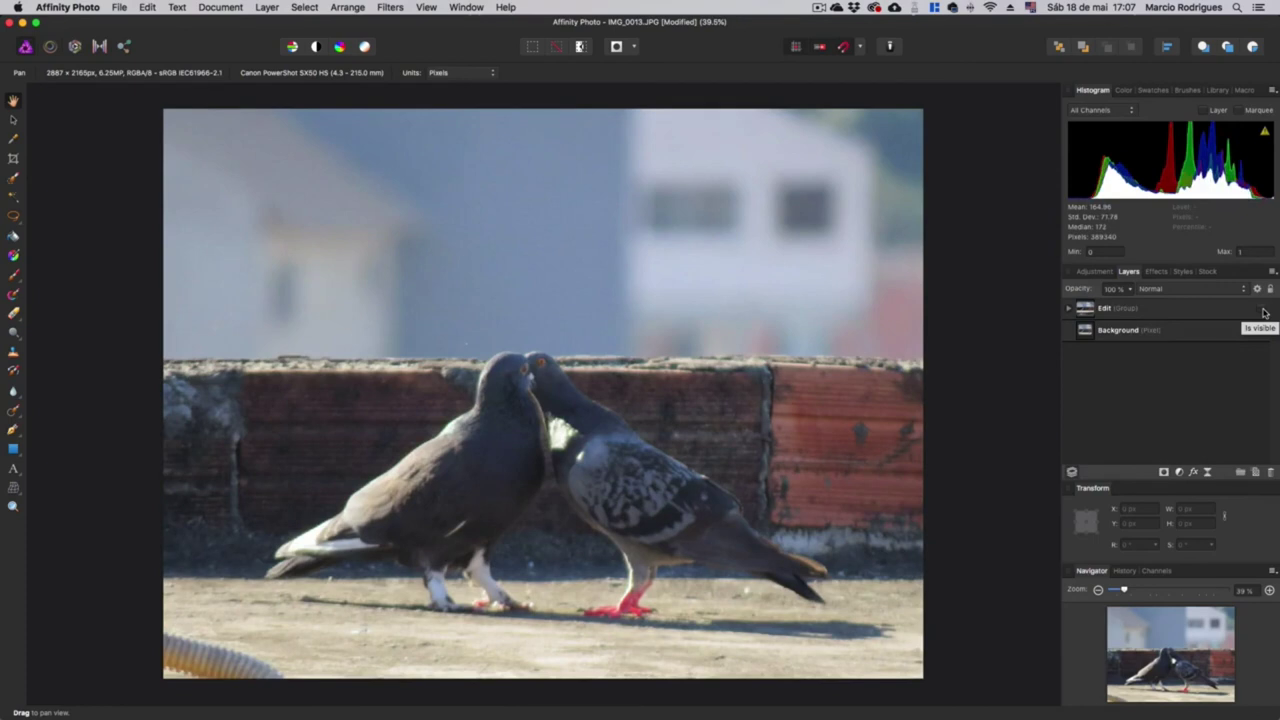
pyautogui.click(1262, 310)
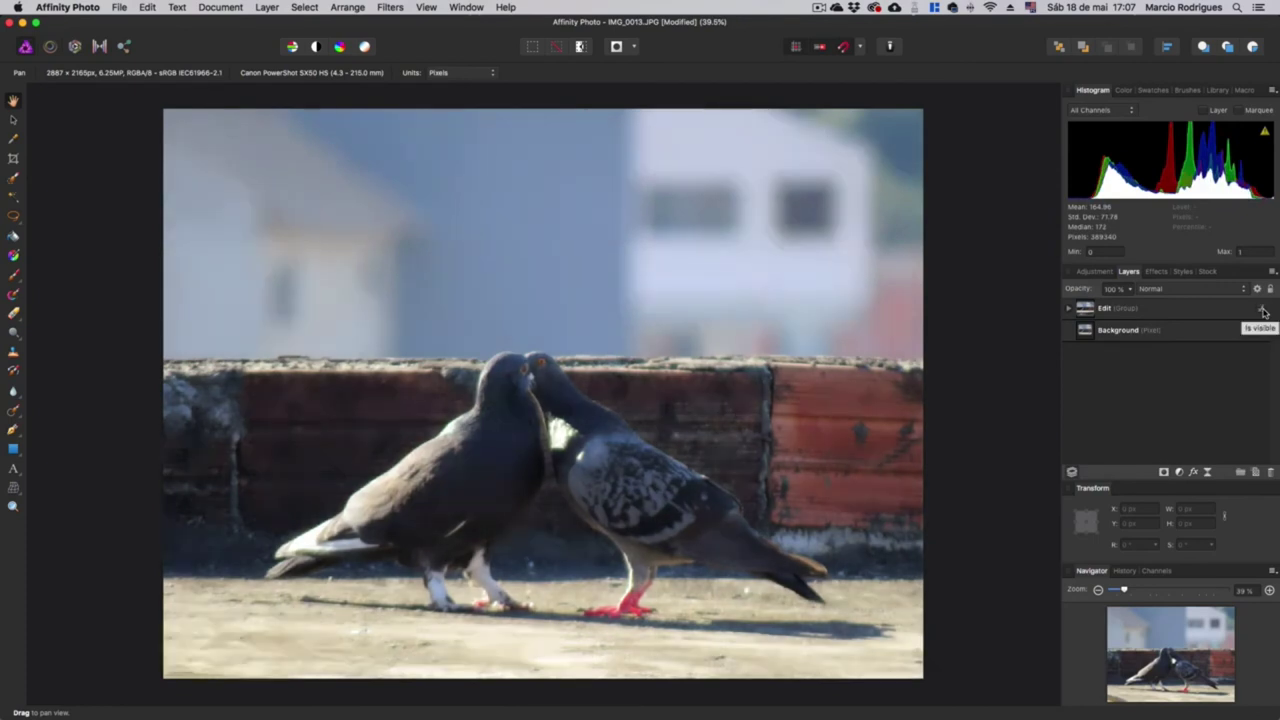